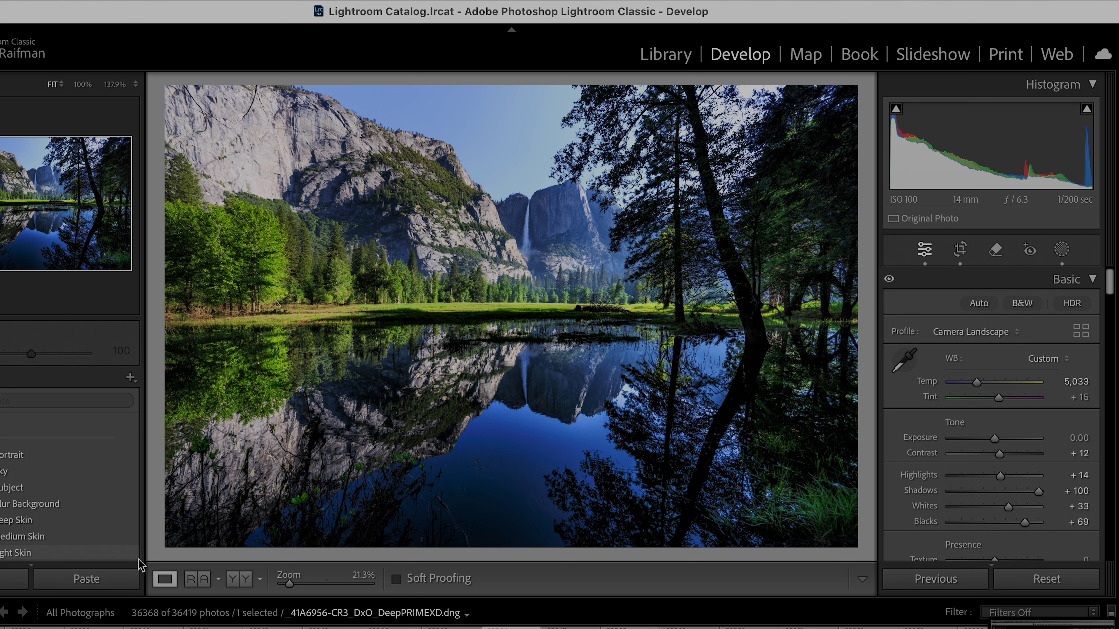
- Soft-proof on PRO-300/G1 Premium Fine Art Smooth with Simulate Paper & Ink, then list other profiles
left_click(396, 578)
left_click(1008, 263)
left_click(897, 302)
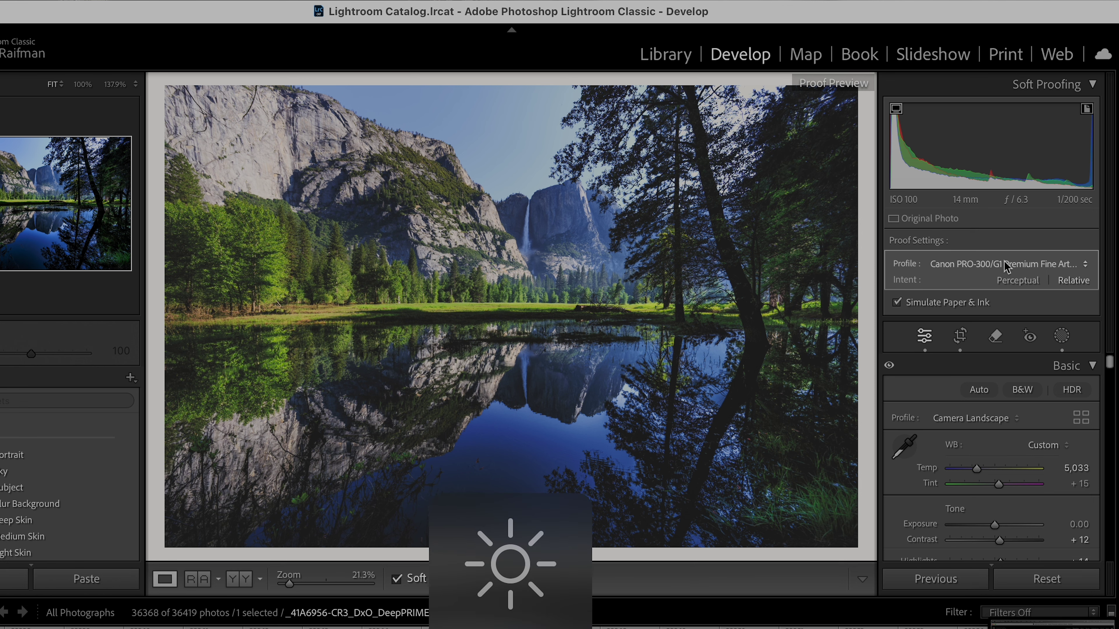
left_click(1006, 264)
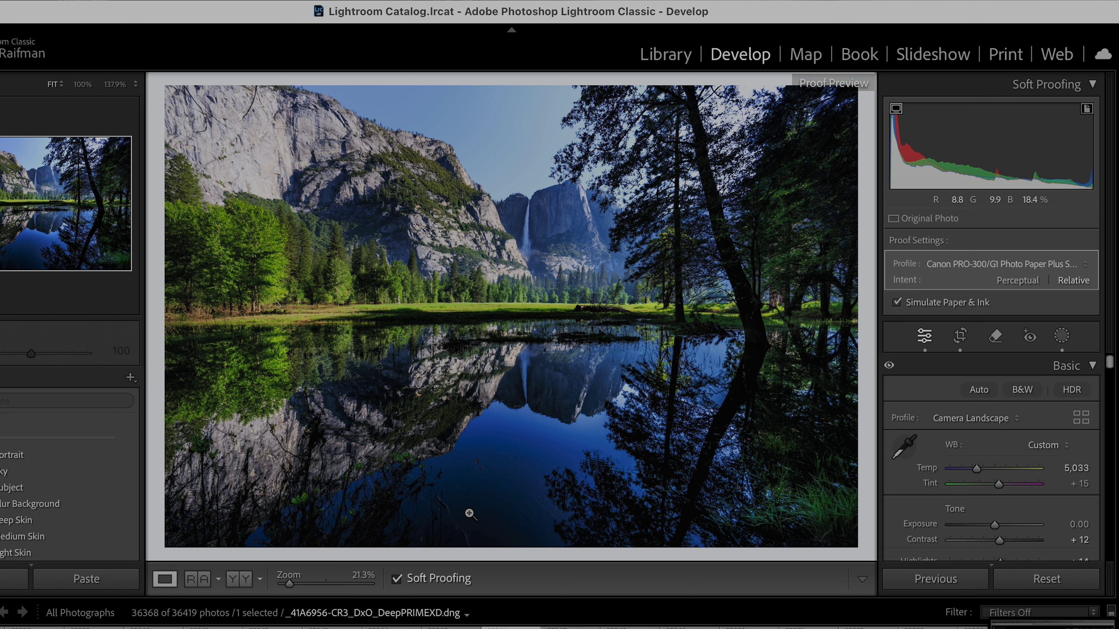
- Toggle between the unproofed original and the soft-proof preview to compare them
key("backslash")
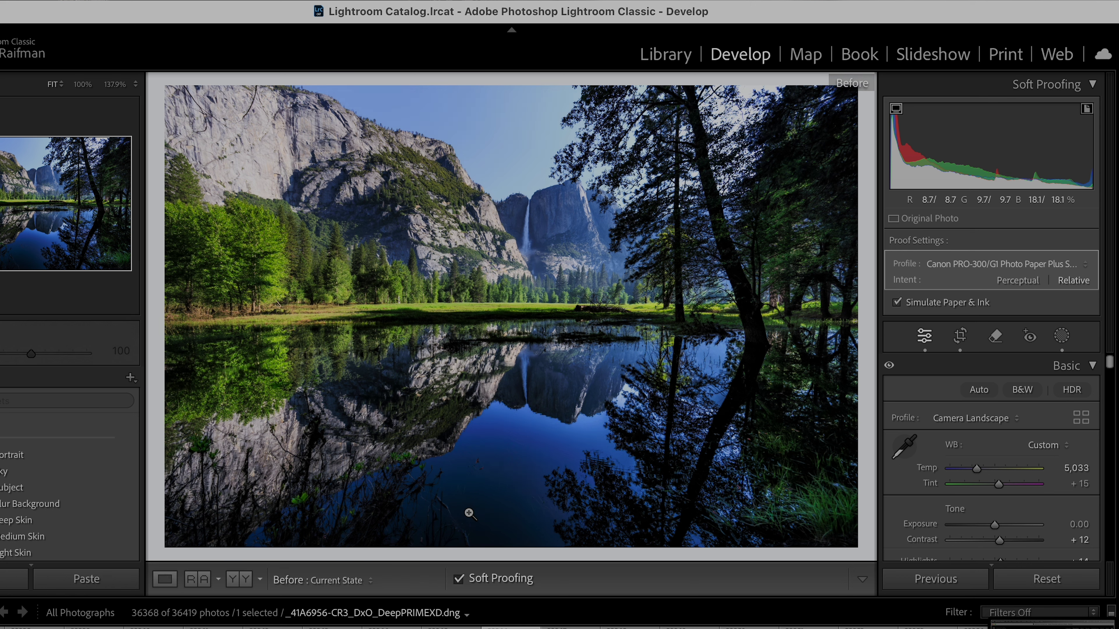
key("backslash")
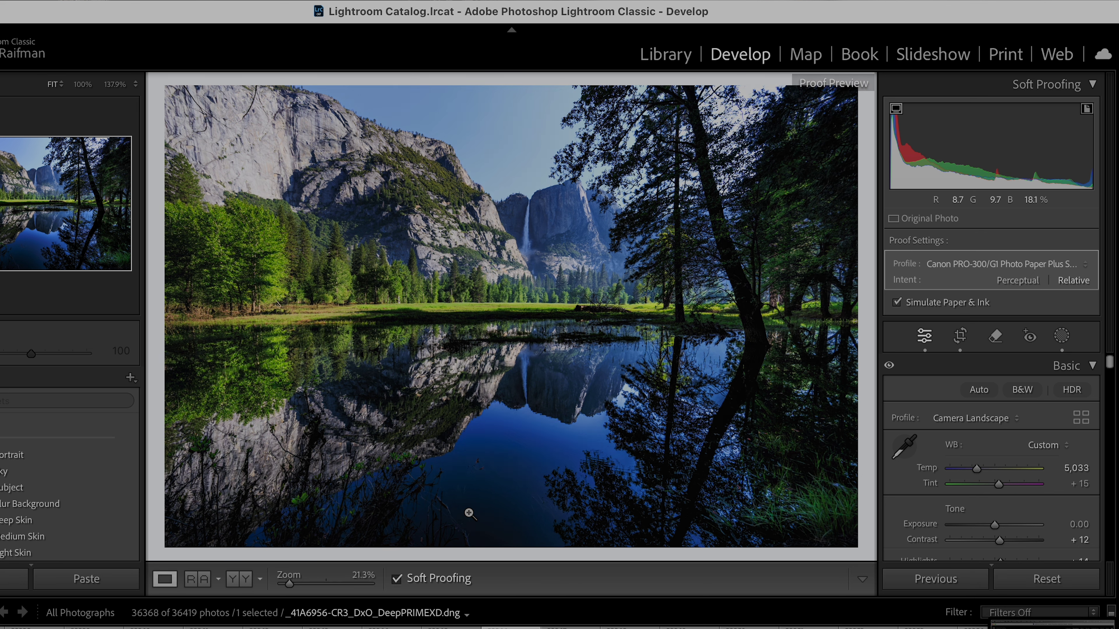
key("backslash")
key("backslash")
- Switch the proof profile to Canon PRO-300/G1 Premium Fine Art Smooth and compare it with the original
left_click(980, 264)
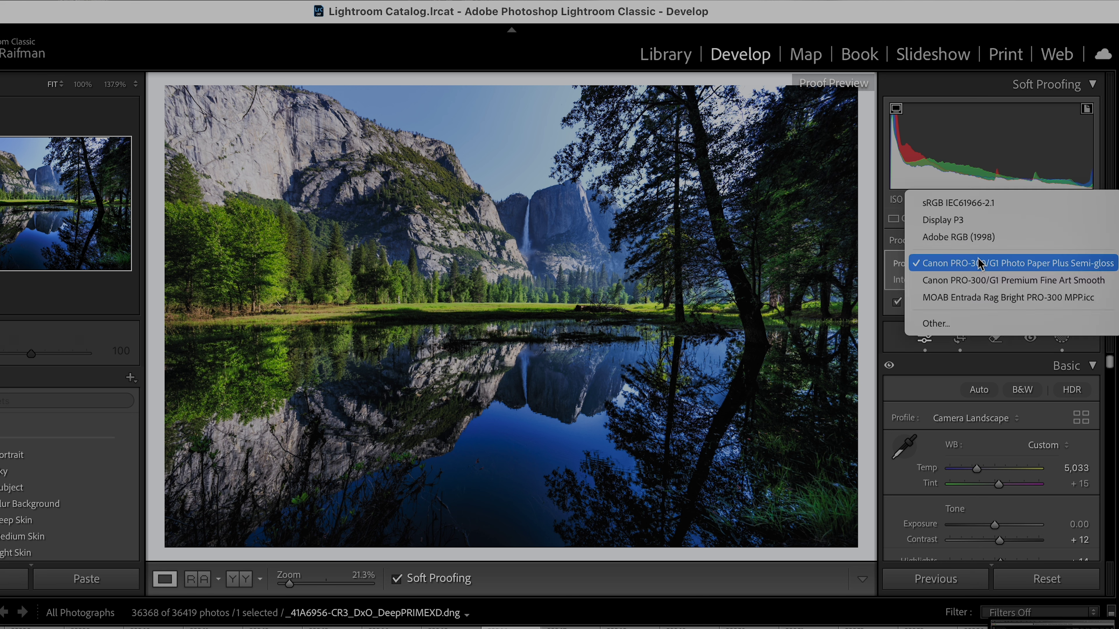
left_click(975, 282)
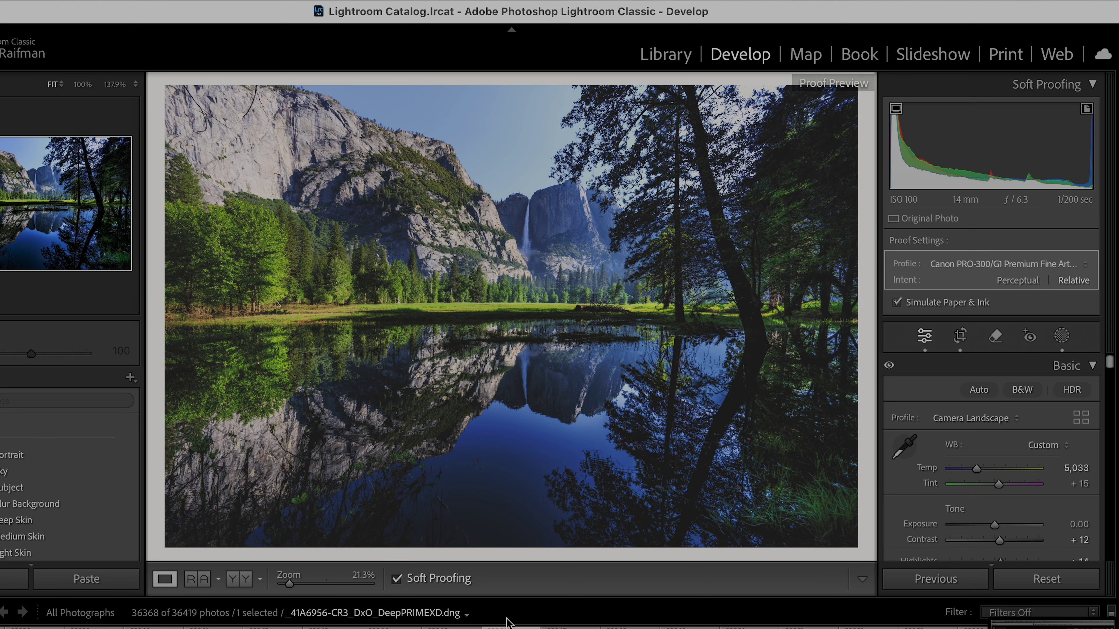
key("backslash")
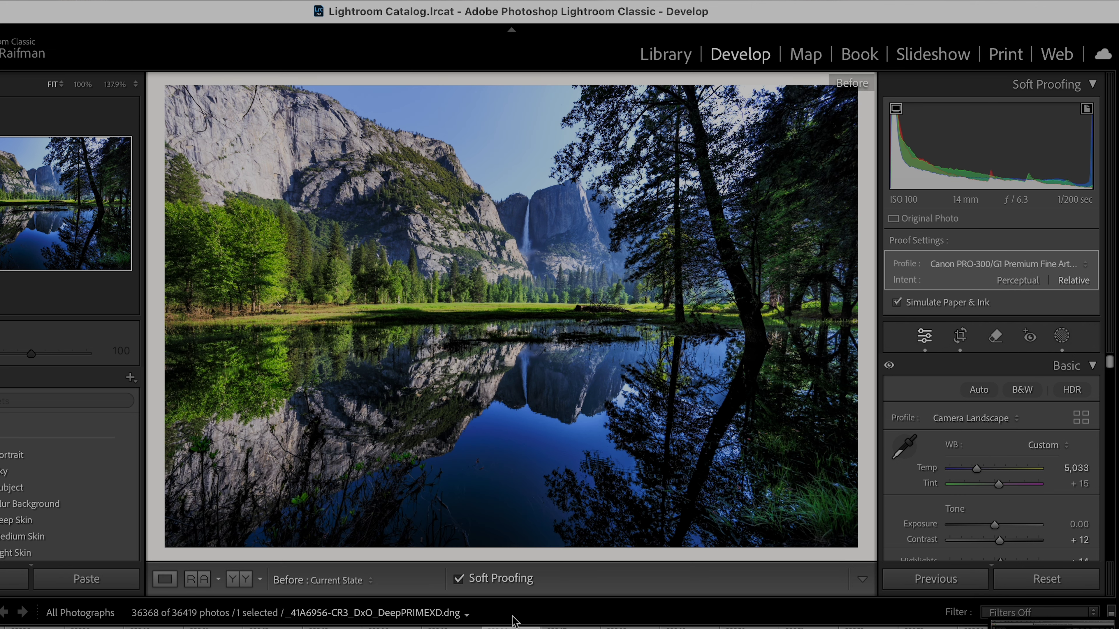
key("backslash")
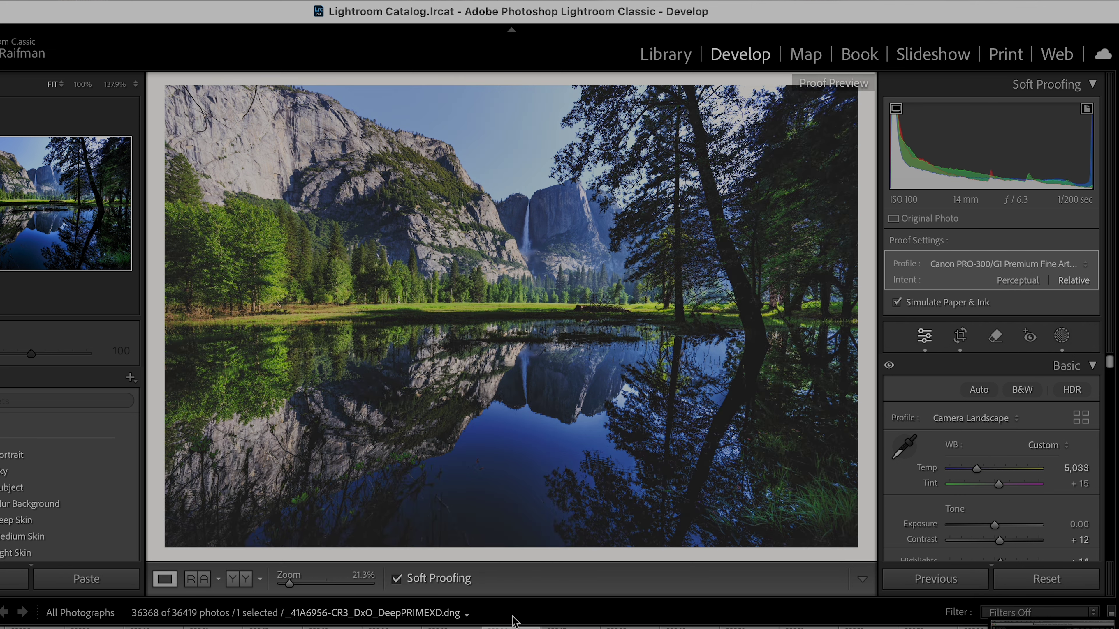
key("backslash")
key("backslash")
key("backslash")
key("backslash")
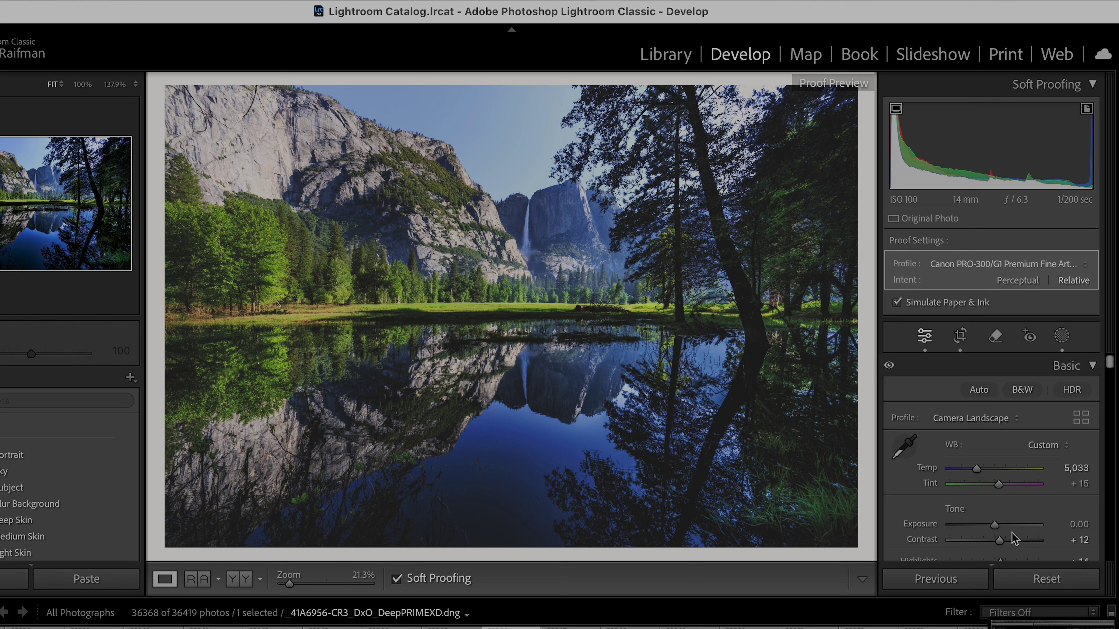
- With the gamut warning on, test Contrast at about +49, then undo back to +12
scroll(1017, 544, "down", 5)
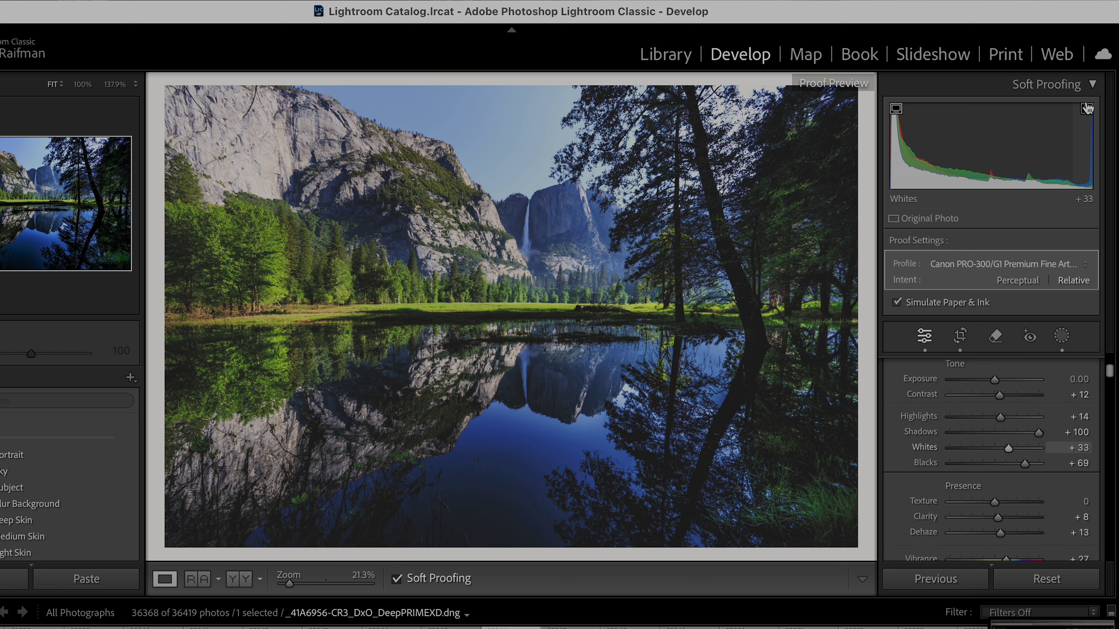
key("shift+s")
key("shift+s")
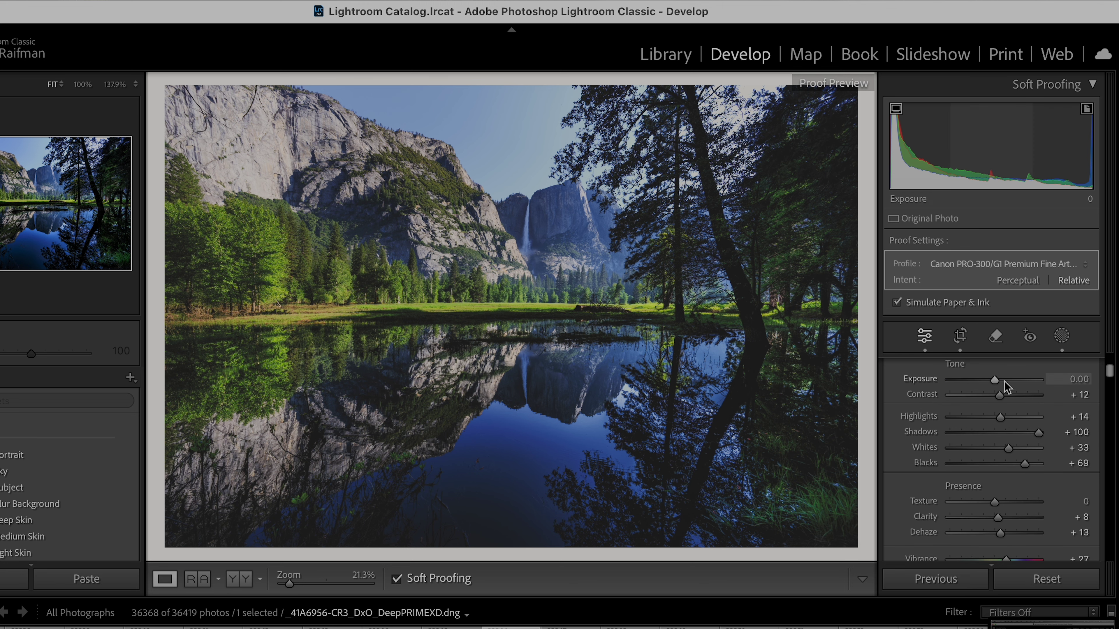
left_click_drag(1001, 401, 1018, 401)
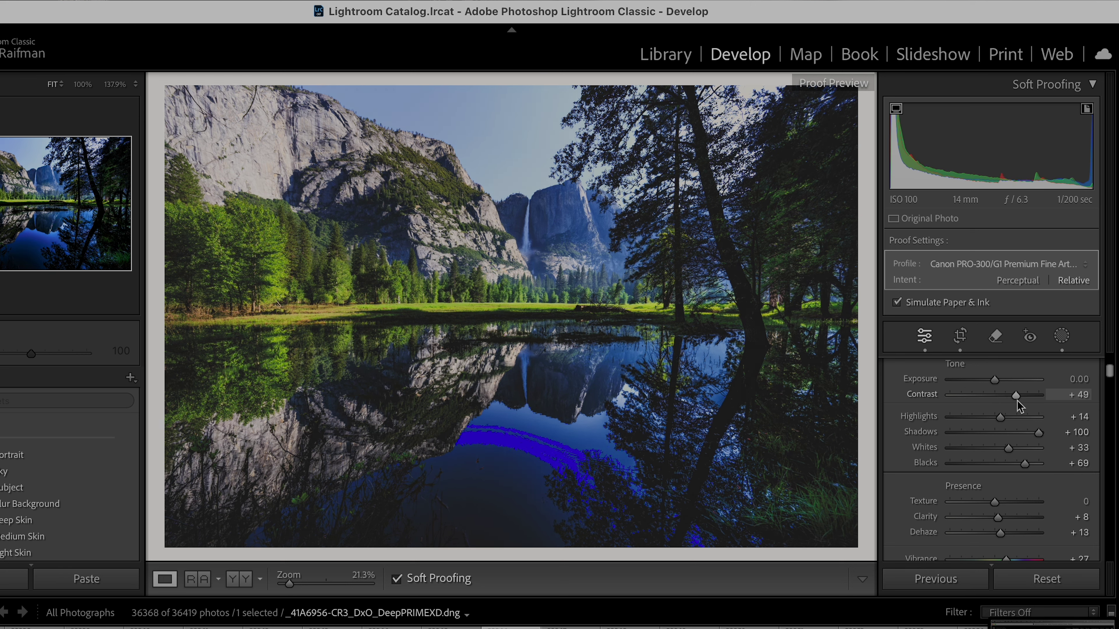
key("ctrl+z")
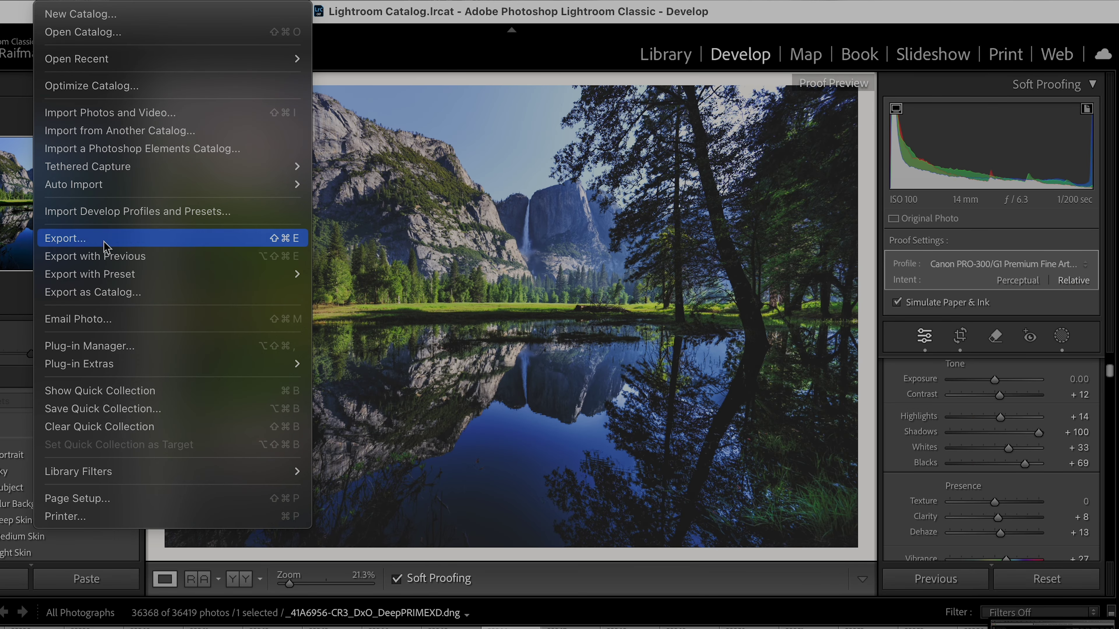
- Export the photo as an uncompressed TIFF in Adobe RGB (1998) at 16 bits/component
left_click(107, 242)
scroll(435, 359, "down", 5)
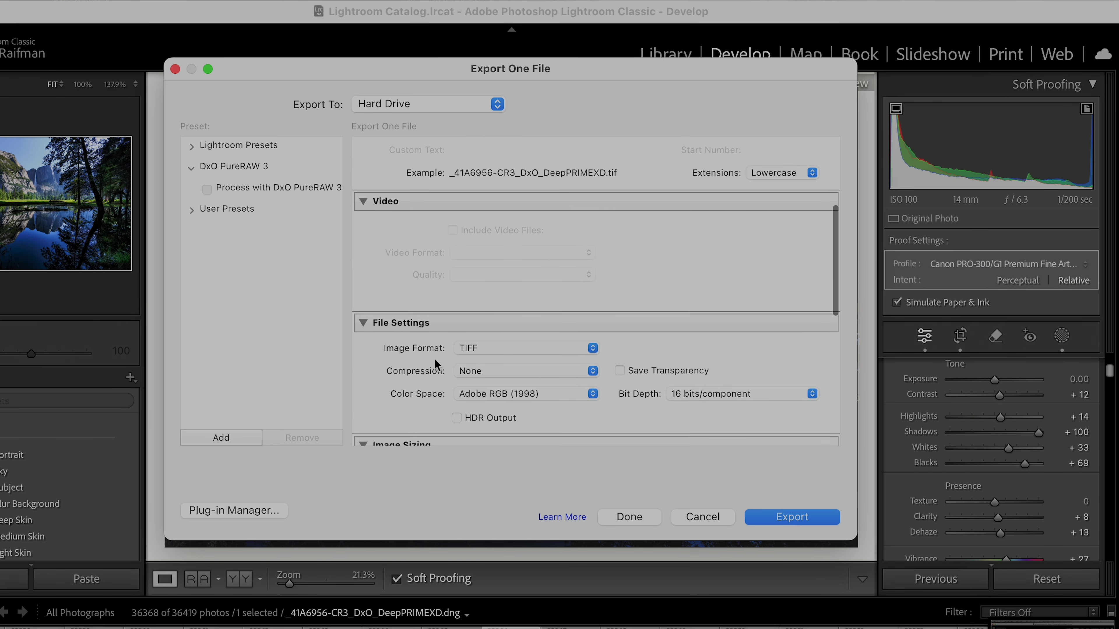
left_click(476, 339)
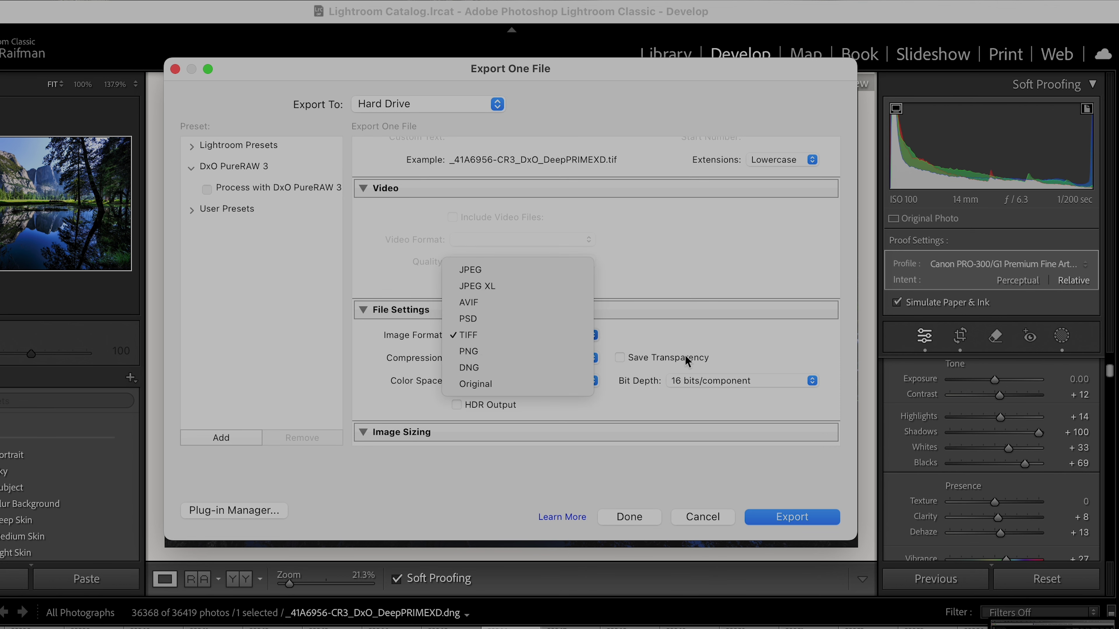
left_click(705, 355)
left_click(710, 383)
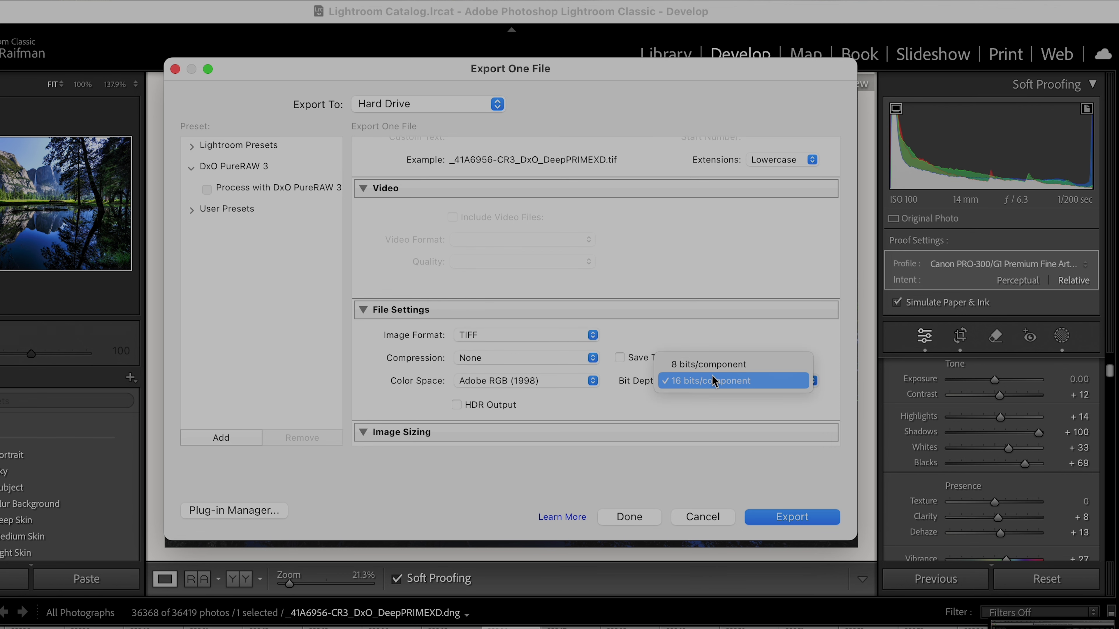
left_click(713, 381)
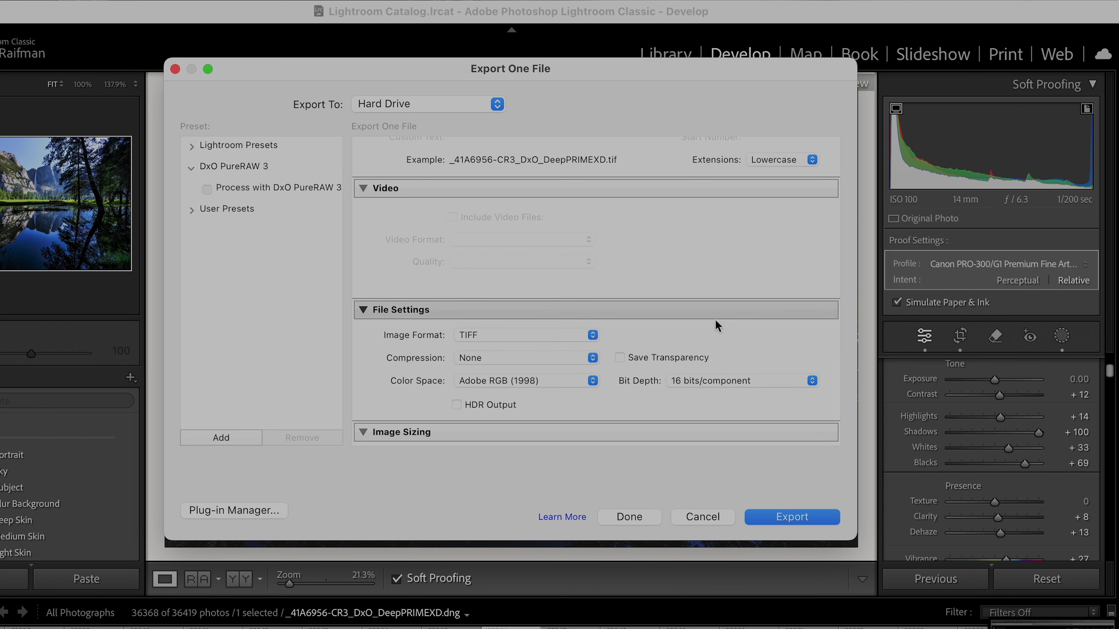
scroll(716, 320, "down", 5)
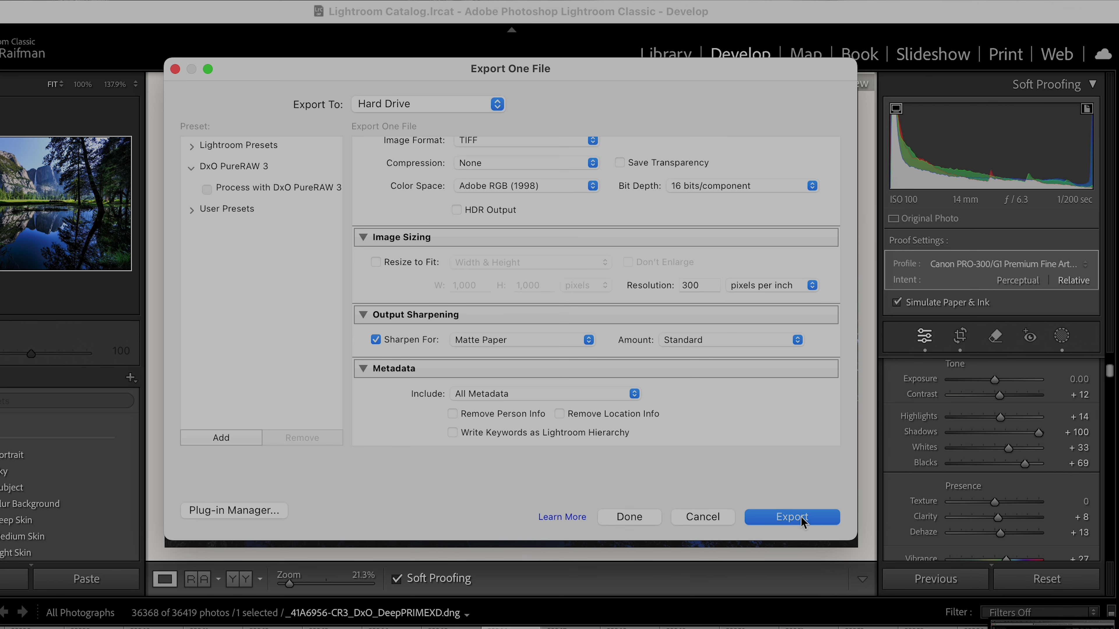
left_click(792, 517)
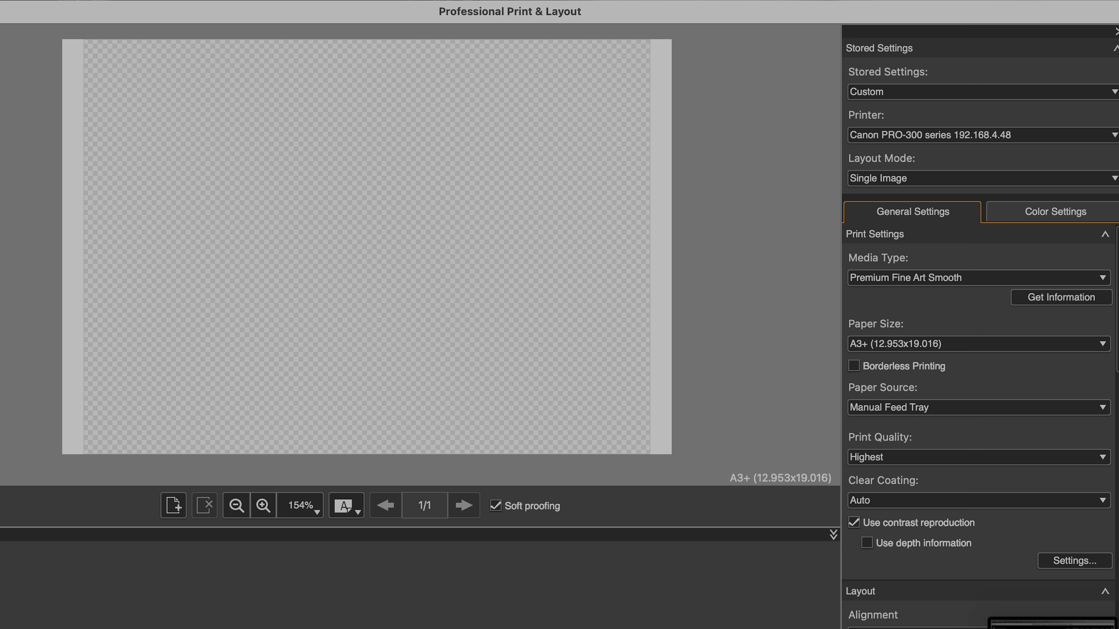
- Keep Canon PRO-300 series as the printer and show the Layout Mode options
left_click(972, 137)
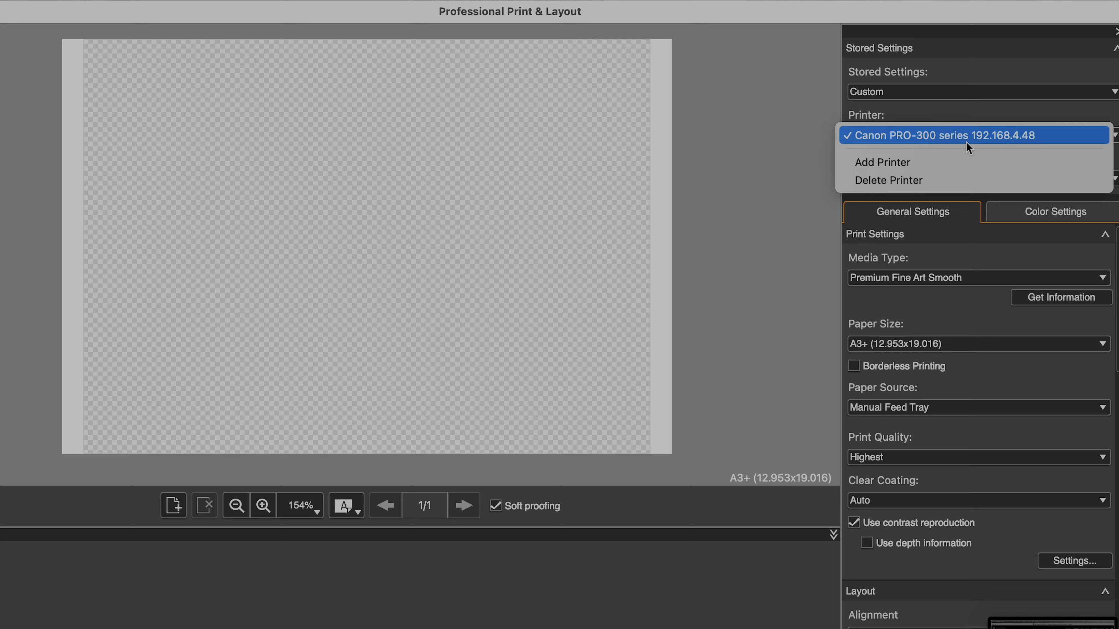
left_click(966, 142)
left_click(912, 179)
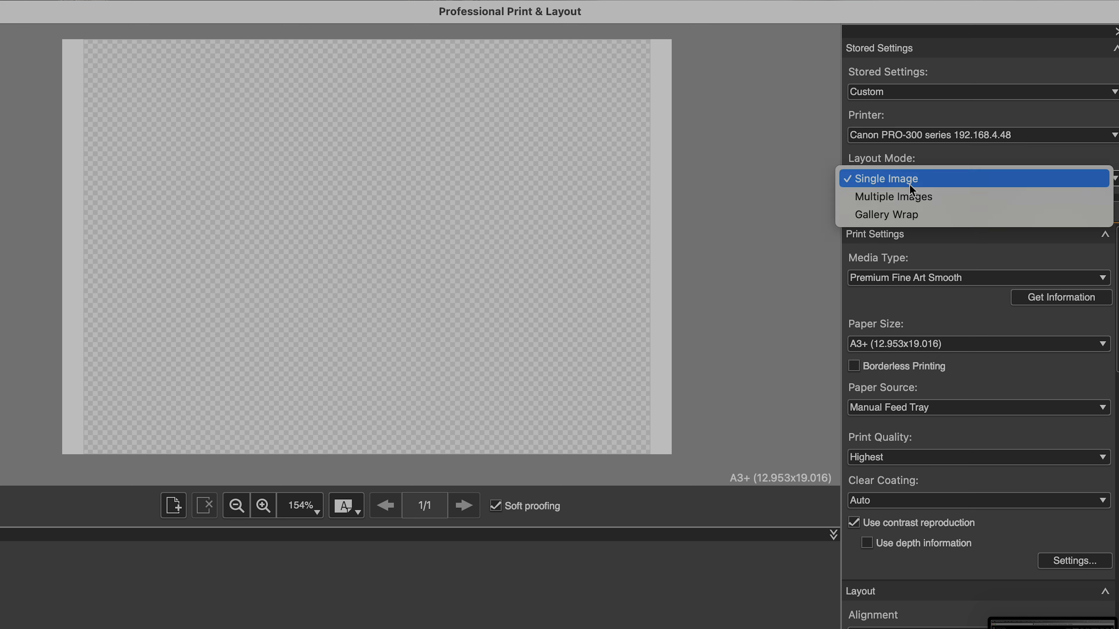
- Keep the Single Image layout and browse the Media Type categories for Photo Paper Plus Semi-gloss
left_click(909, 184)
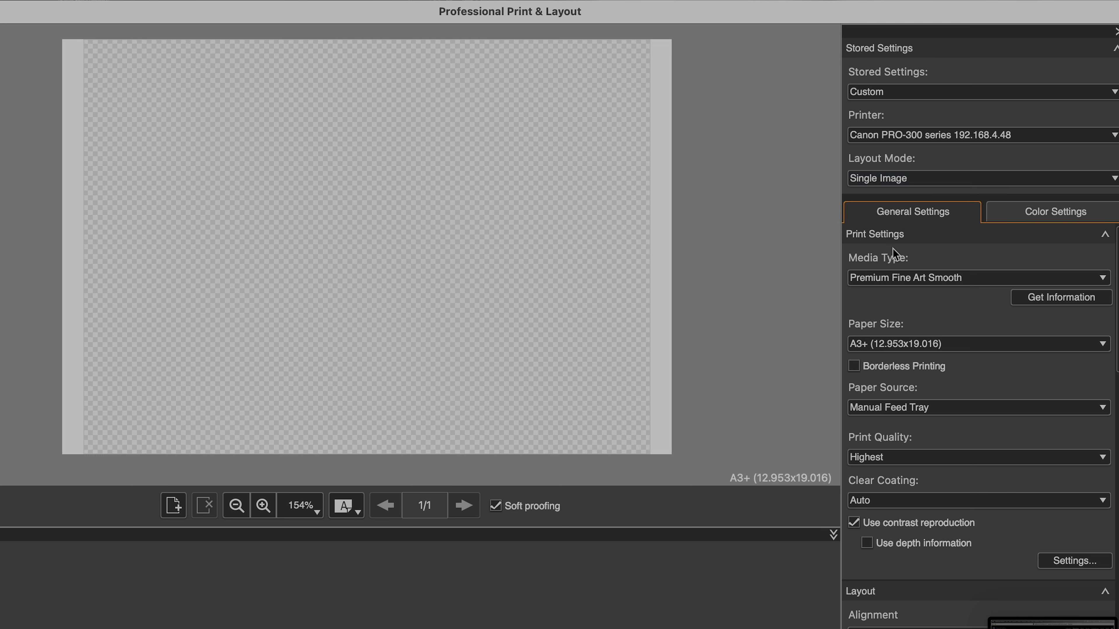
left_click(892, 279)
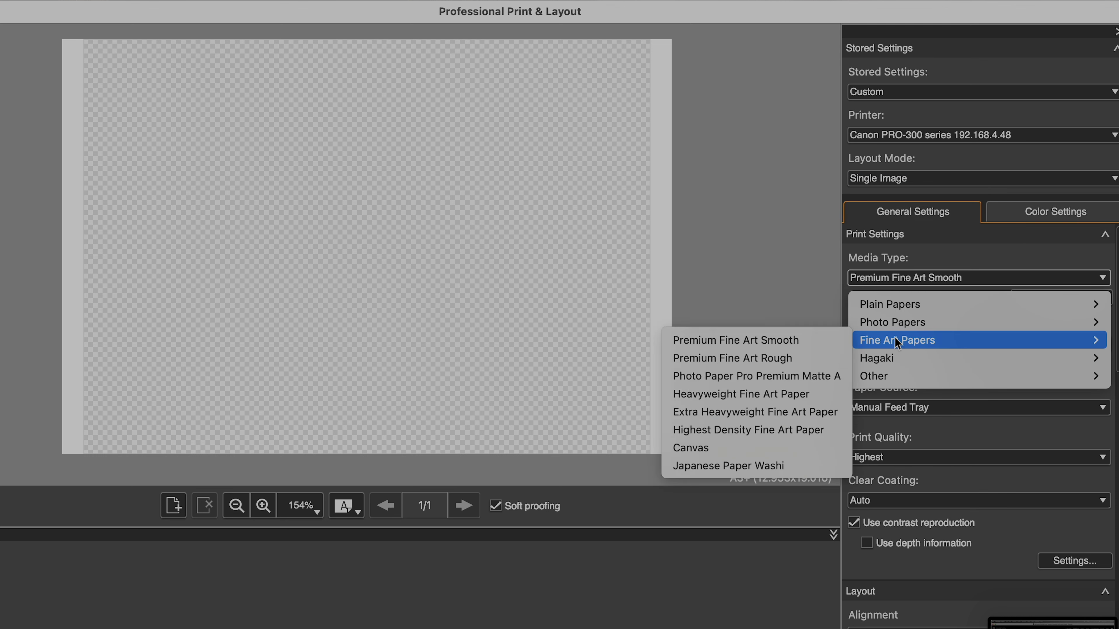
mouse_move(896, 324)
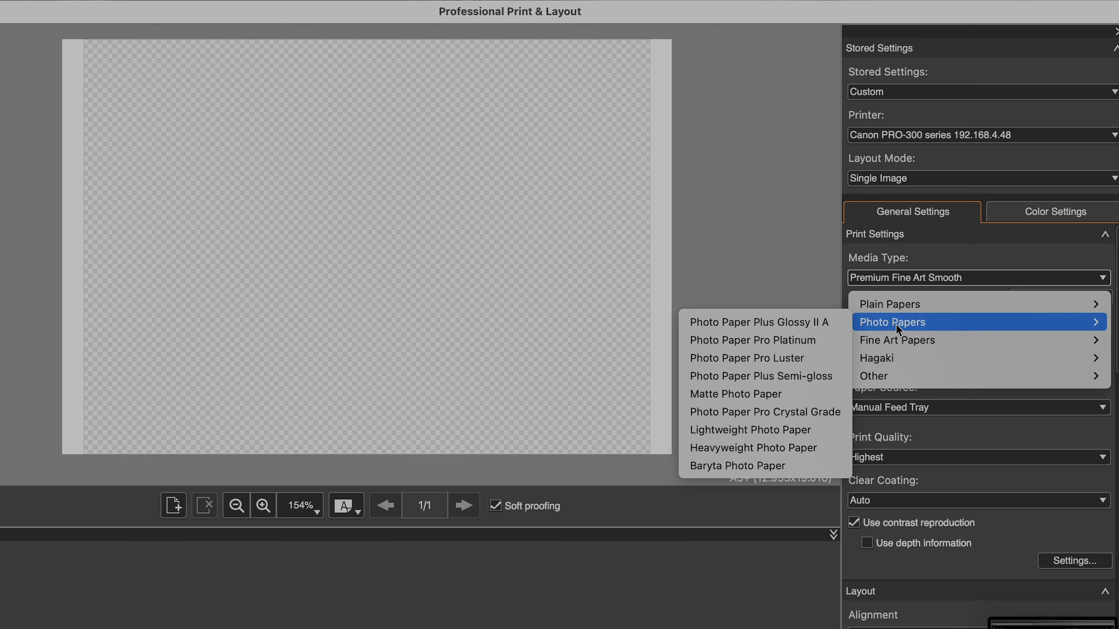
left_click(918, 250)
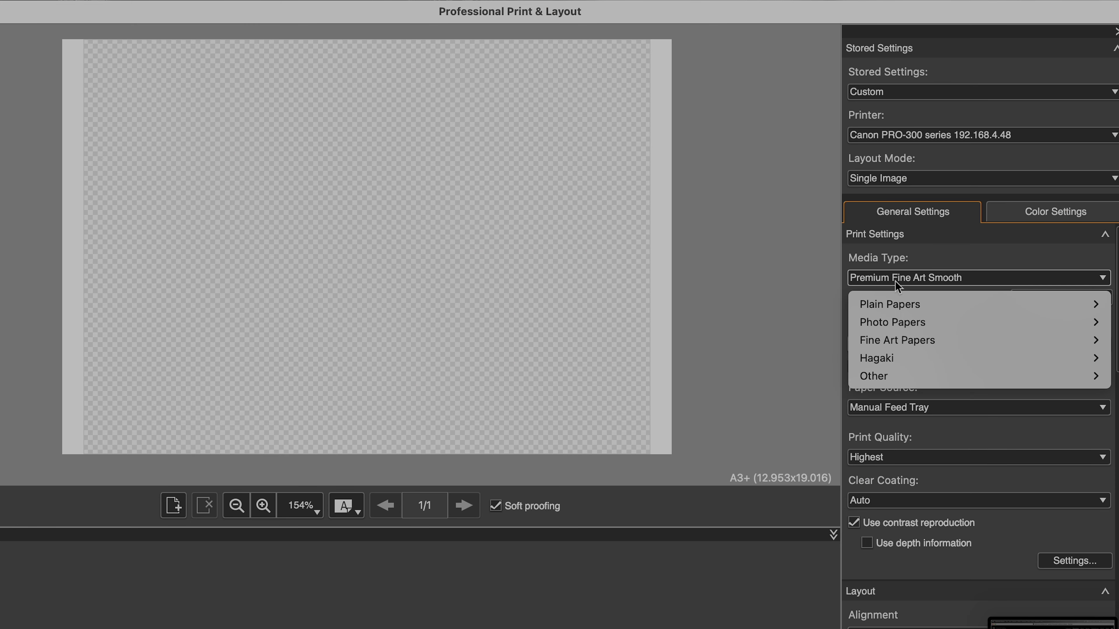
mouse_move(896, 338)
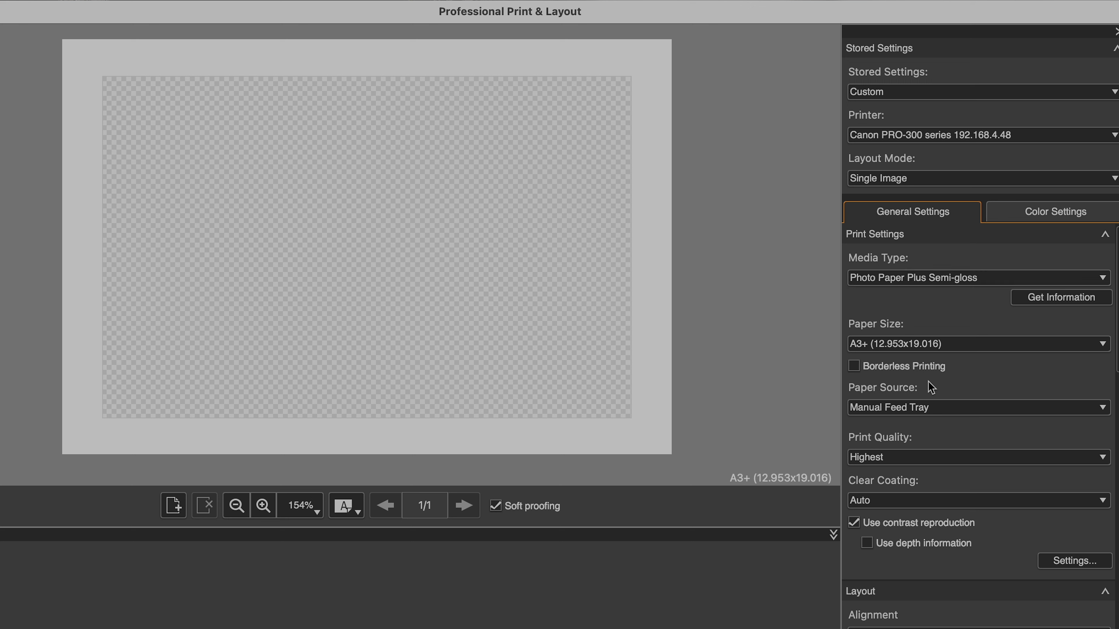
- Set Paper Source to Top Feed and Paper Size to 5"x7"
left_click(917, 408)
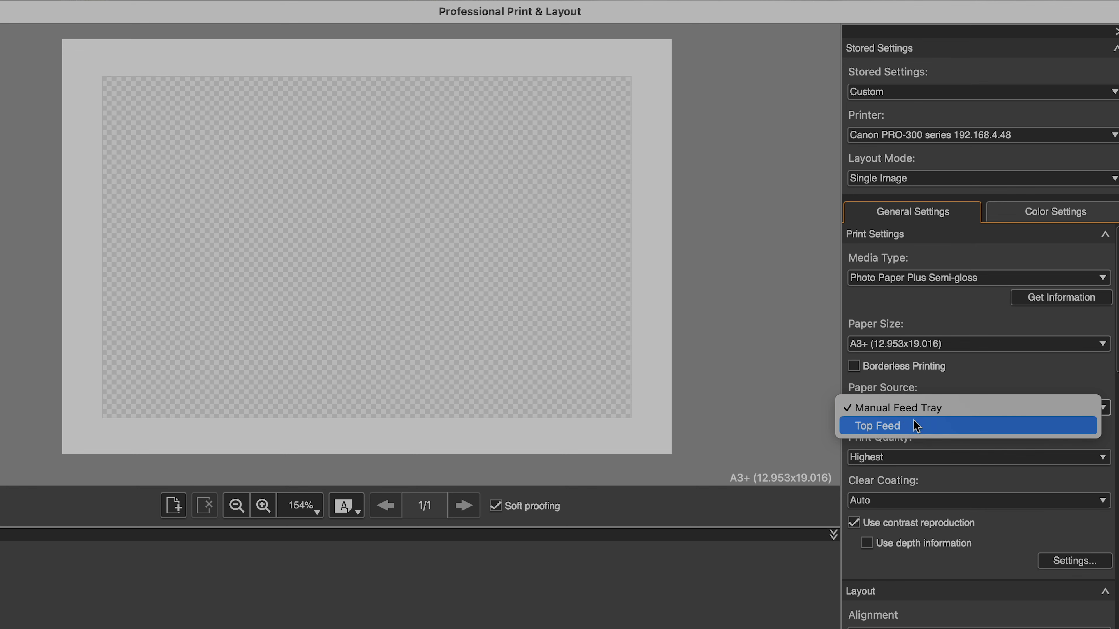
left_click(915, 426)
left_click(934, 344)
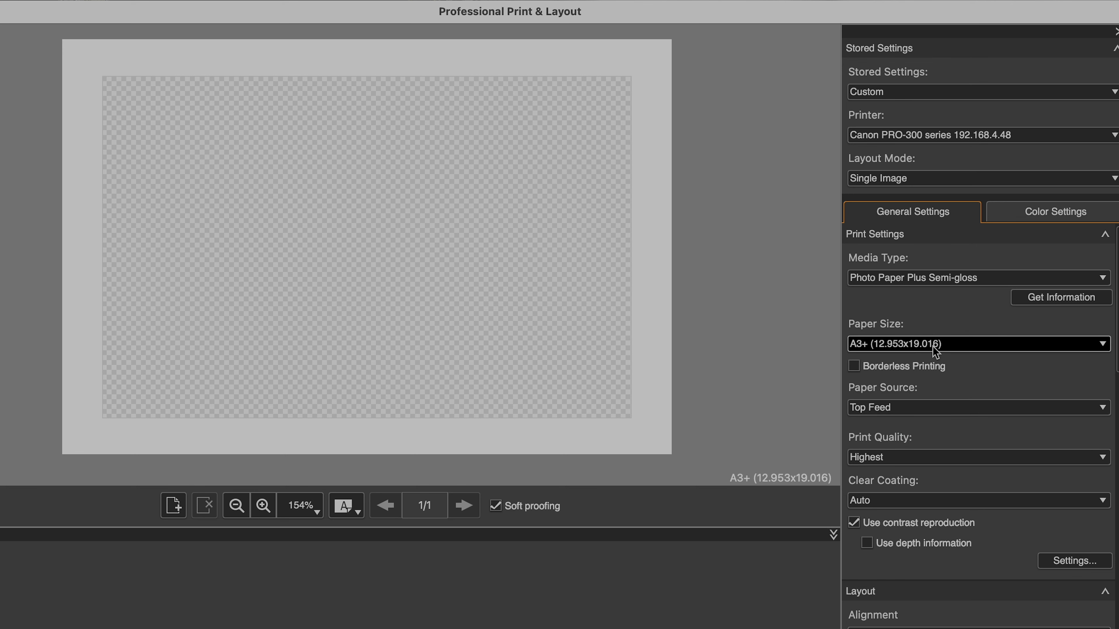
left_click(918, 256)
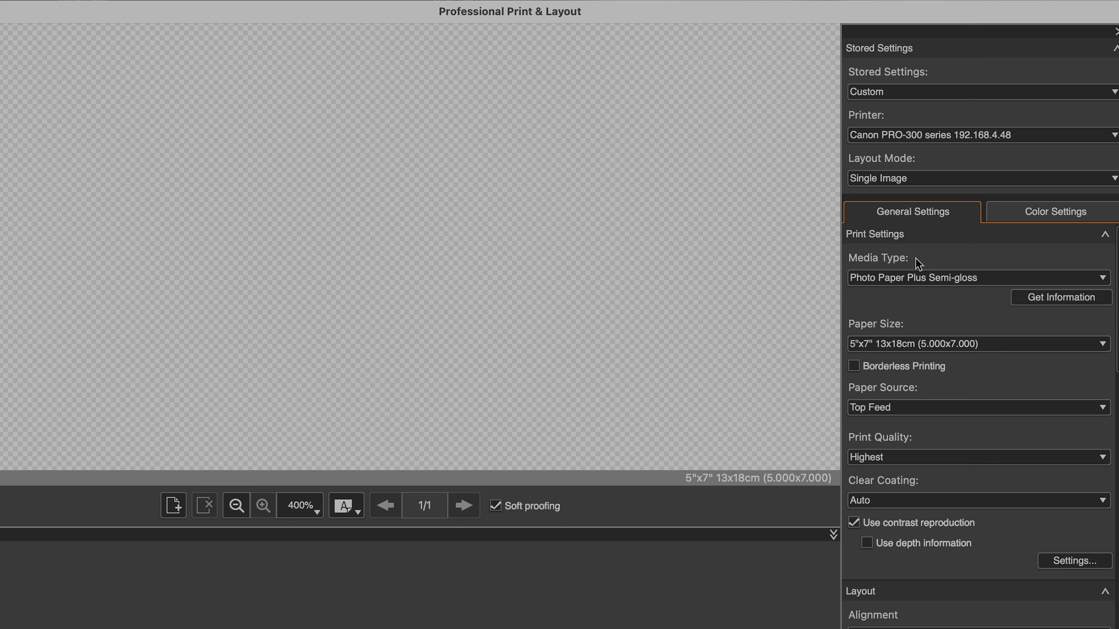
- Change the media type to Fine Art Papers > Premium Fine Art Smooth and review paper sizes
left_click(917, 277)
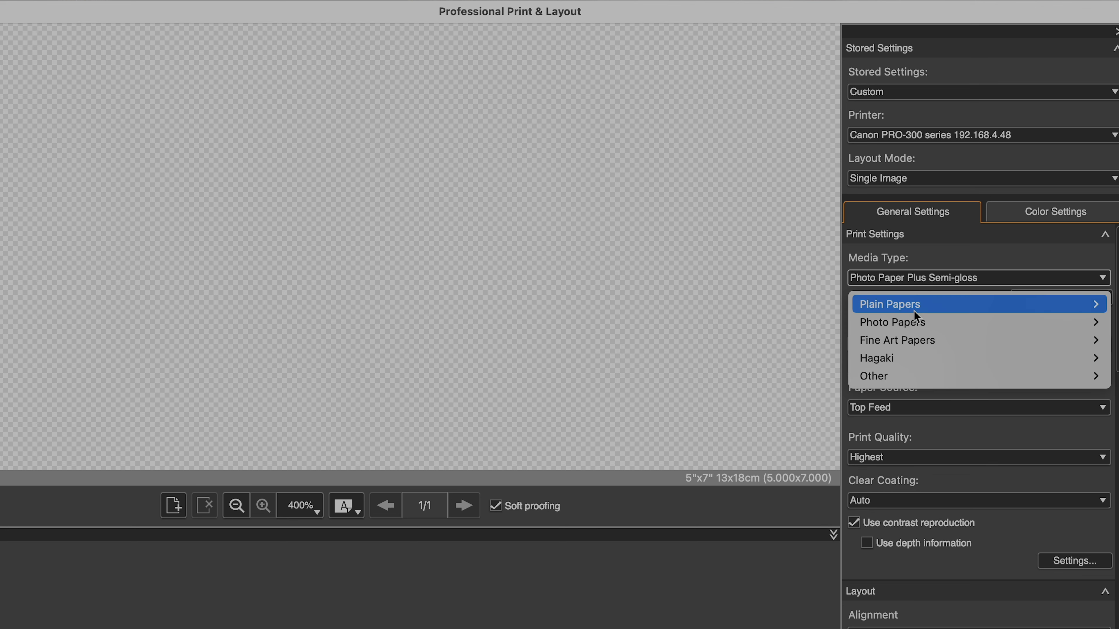
mouse_move(910, 341)
left_click(806, 341)
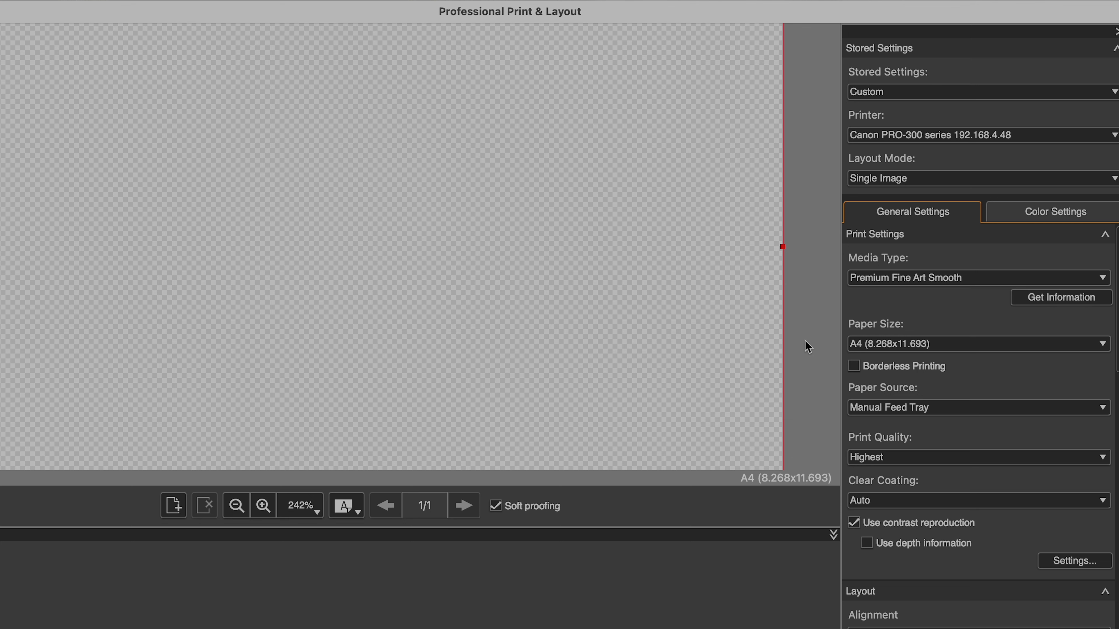
left_click(892, 344)
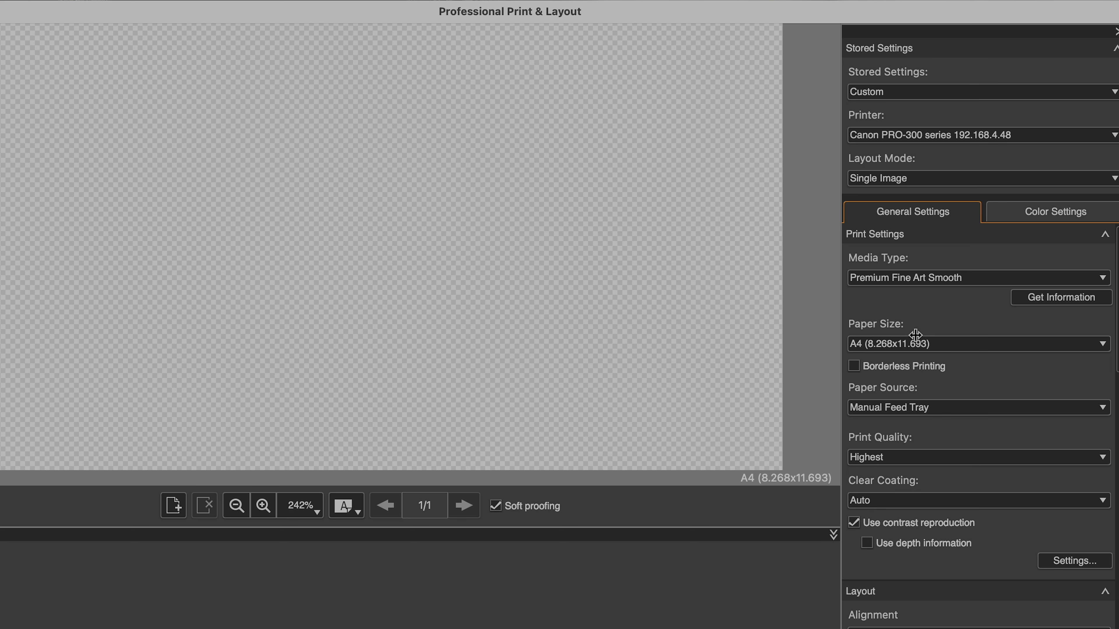
left_click(913, 343)
- Choose A3+ paper, keep Manual Feed Tray and Highest quality, and tick Use depth information
left_click(908, 310)
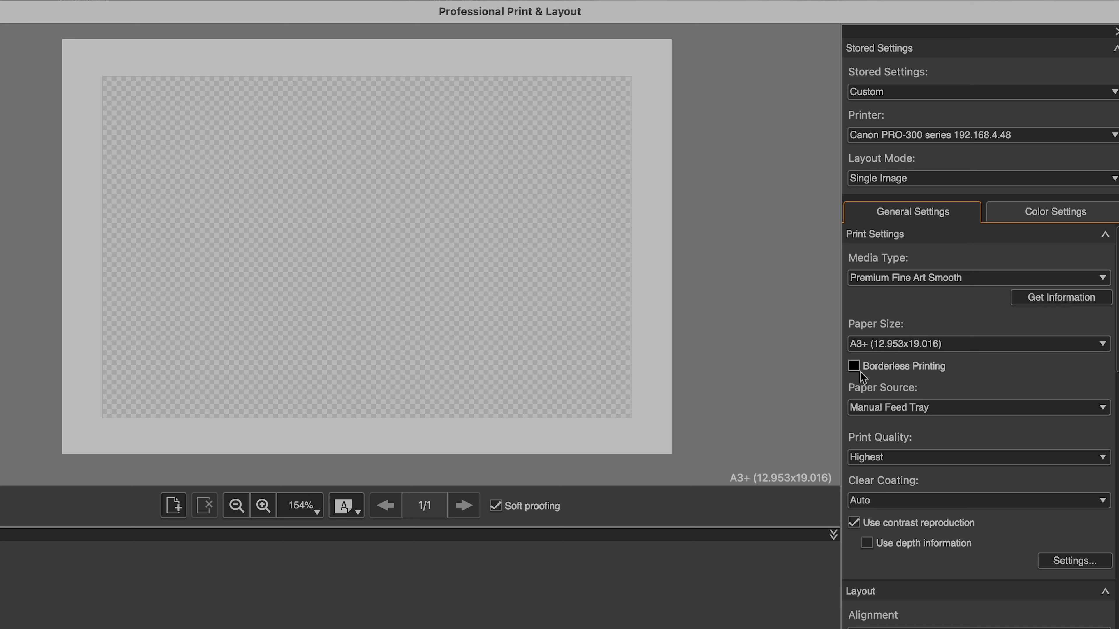
left_click(887, 408)
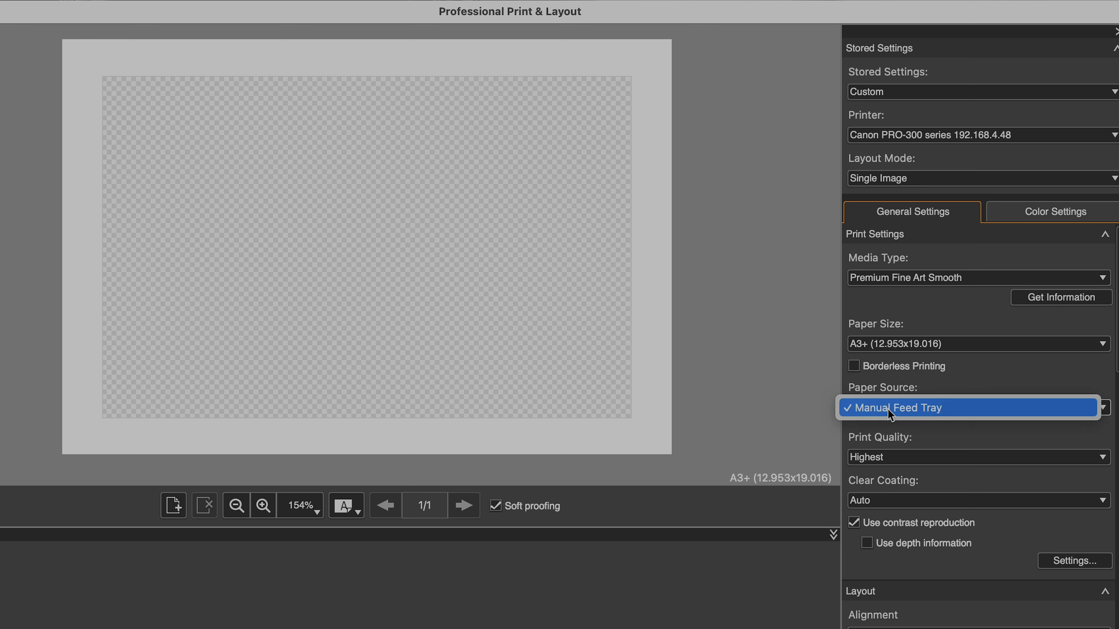
left_click(888, 408)
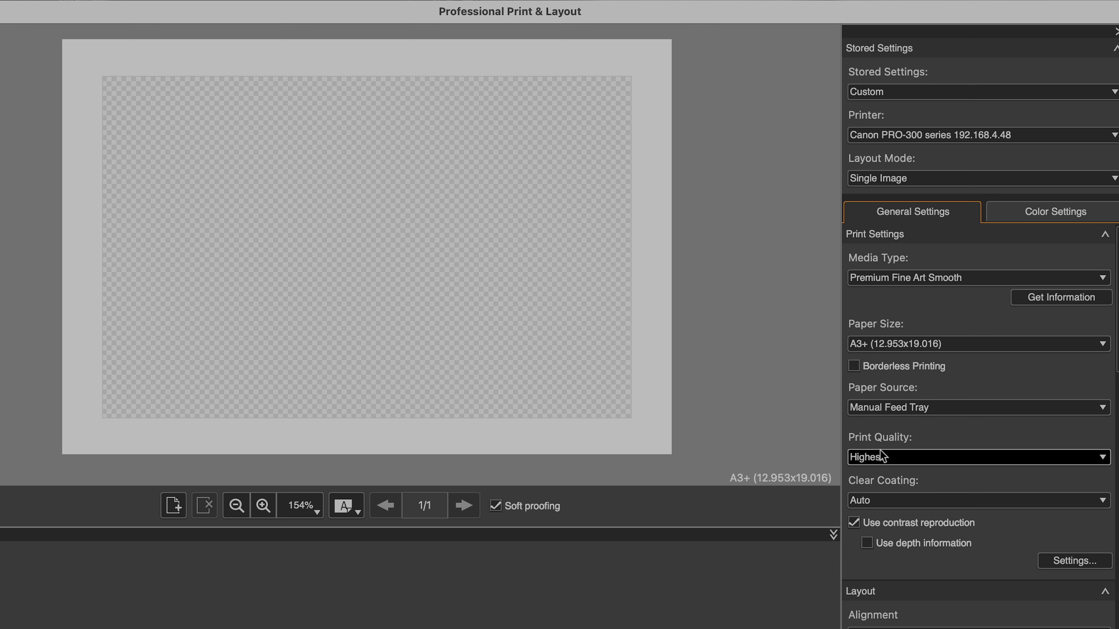
left_click(885, 462)
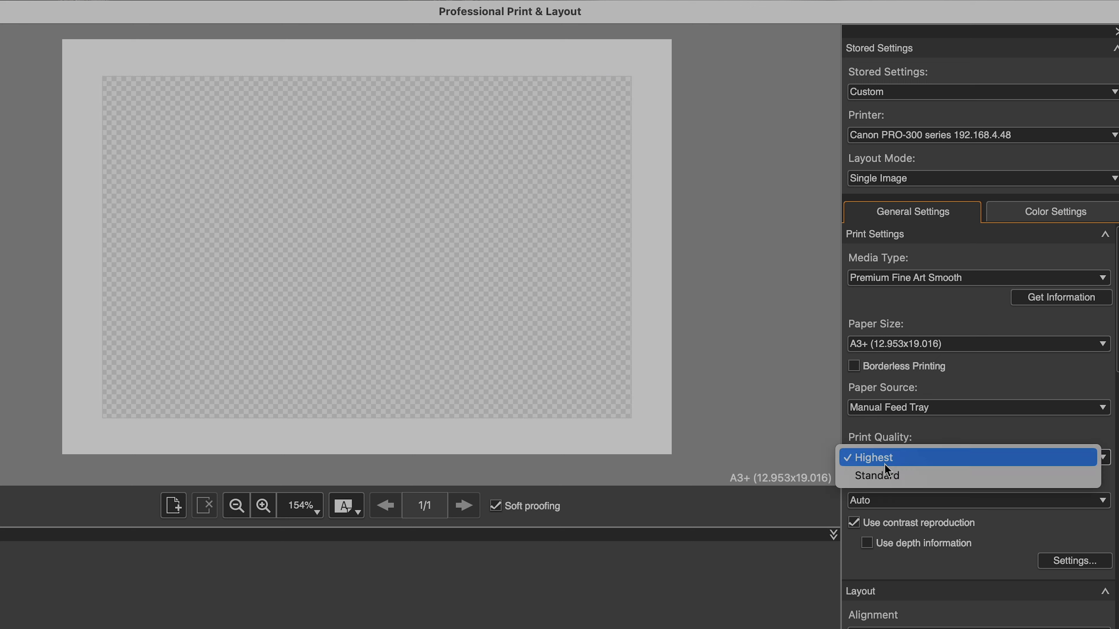
left_click(885, 463)
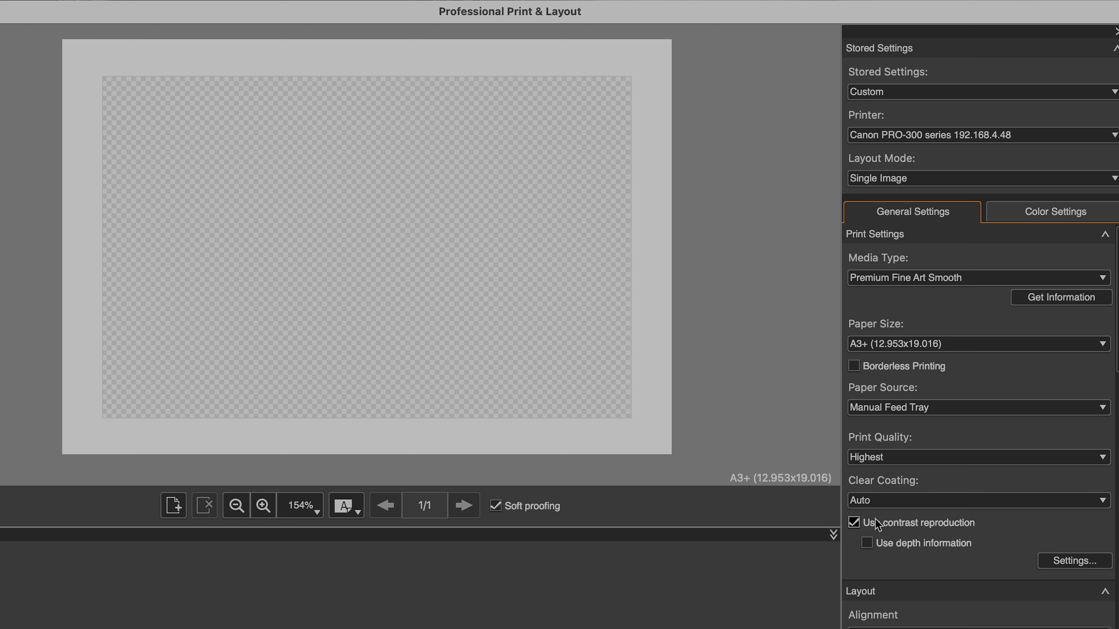
left_click(868, 542)
- Set the image slot height, trying 11 inches and then 12 inches
scroll(986, 538, "down", 3)
scroll(976, 474, "down", 7)
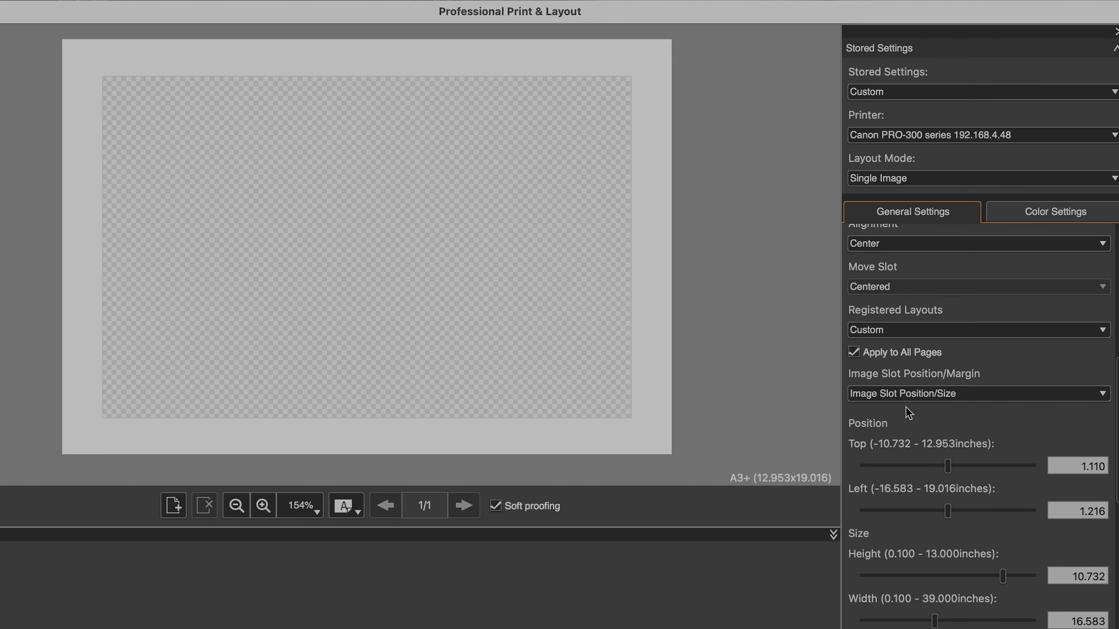
scroll(984, 513, "down", 4)
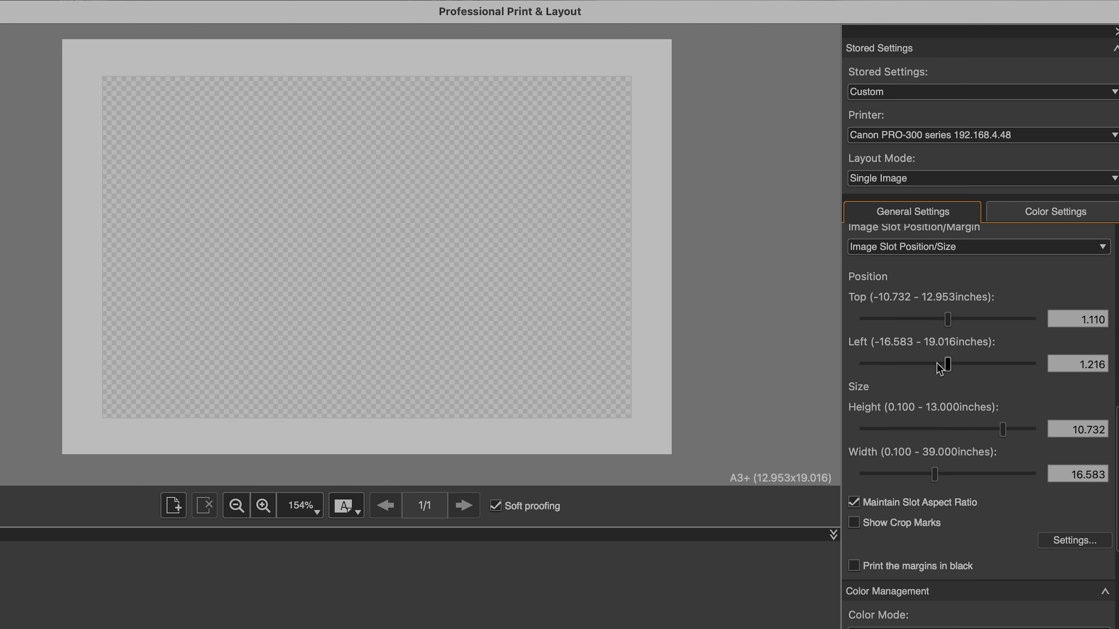
left_click_drag(947, 368, 936, 363)
scroll(940, 371, "up", 4)
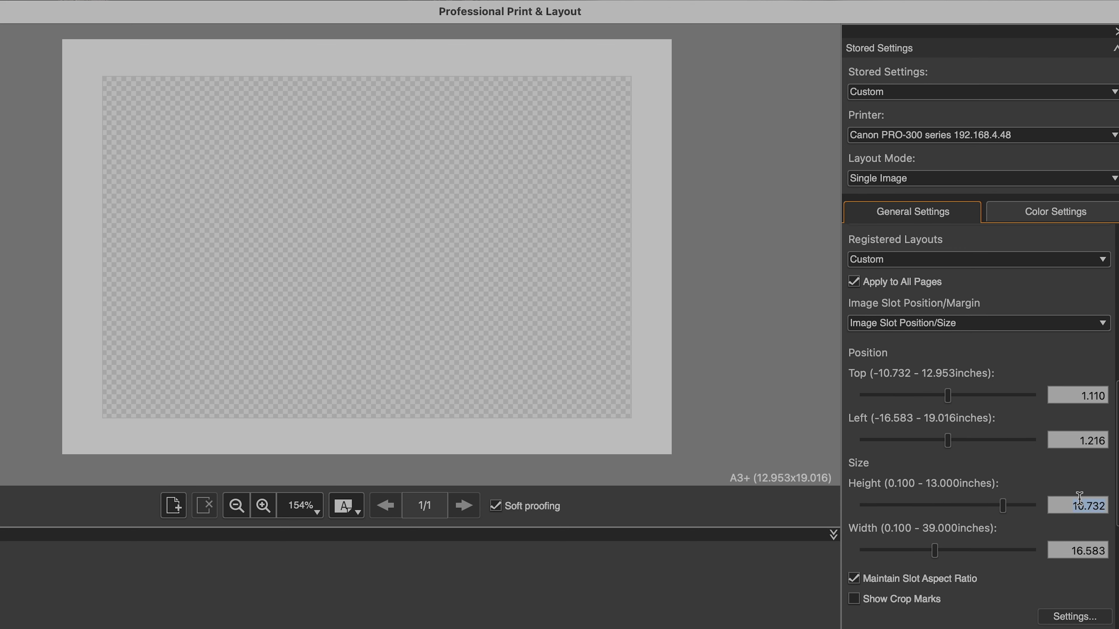
key("Return")
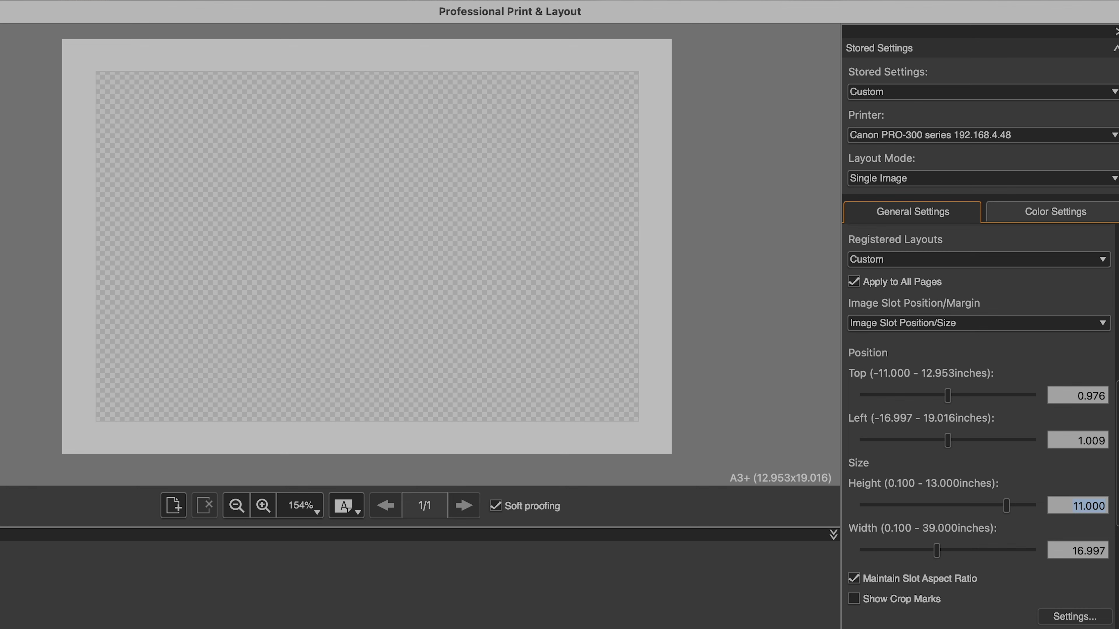
key("Return")
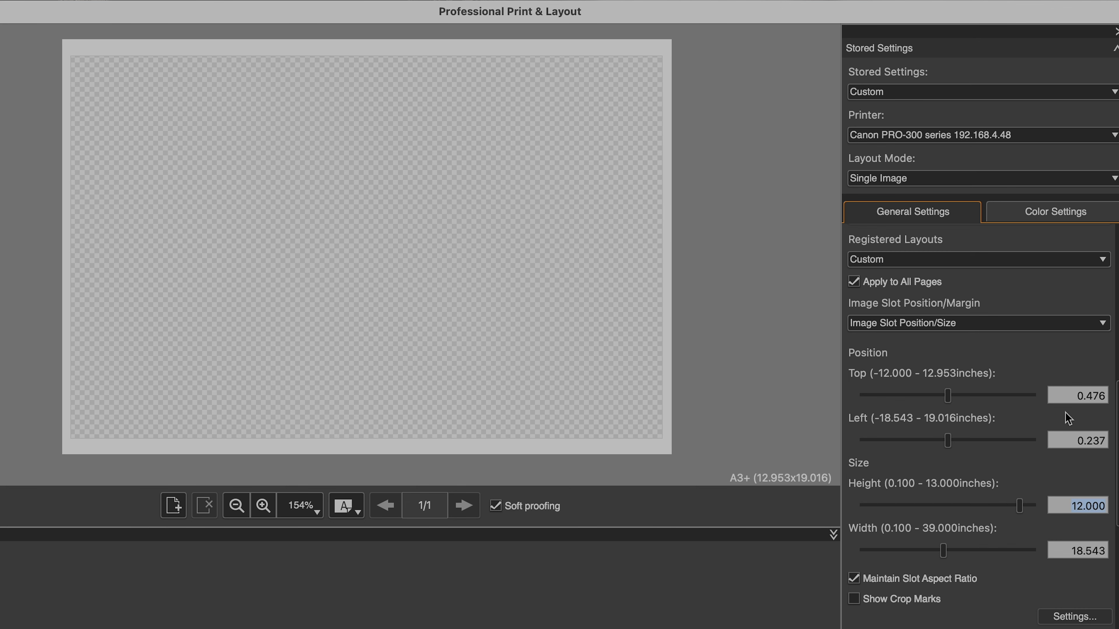
- Keep the Custom preset, position the slot by margins with 0.5-inch bottom, and widen the left margin
left_click(976, 260)
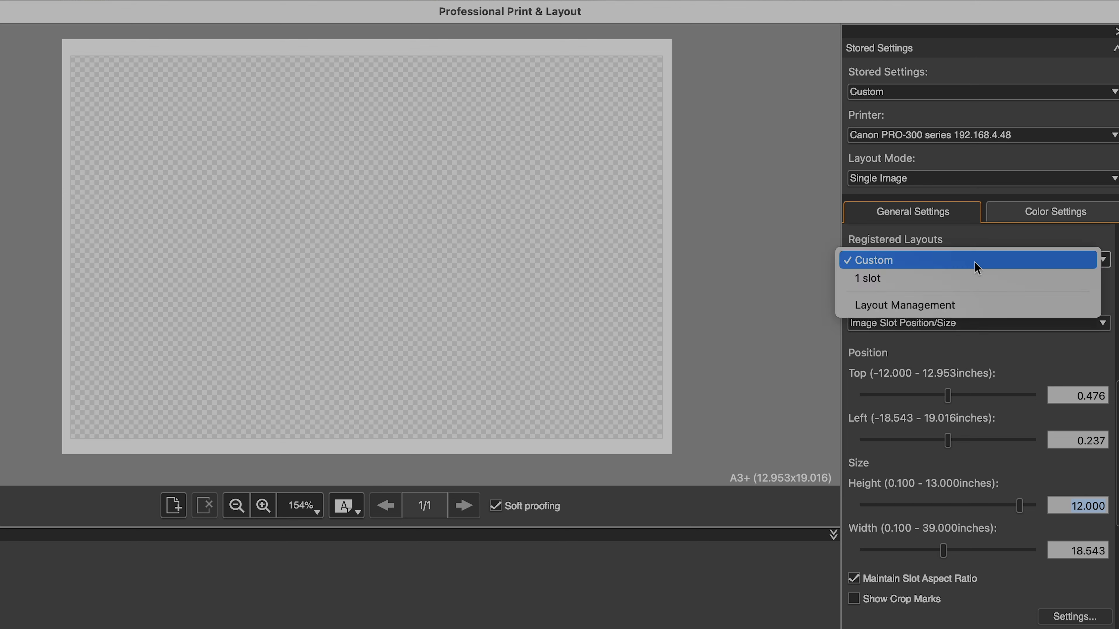
left_click(975, 361)
left_click(981, 323)
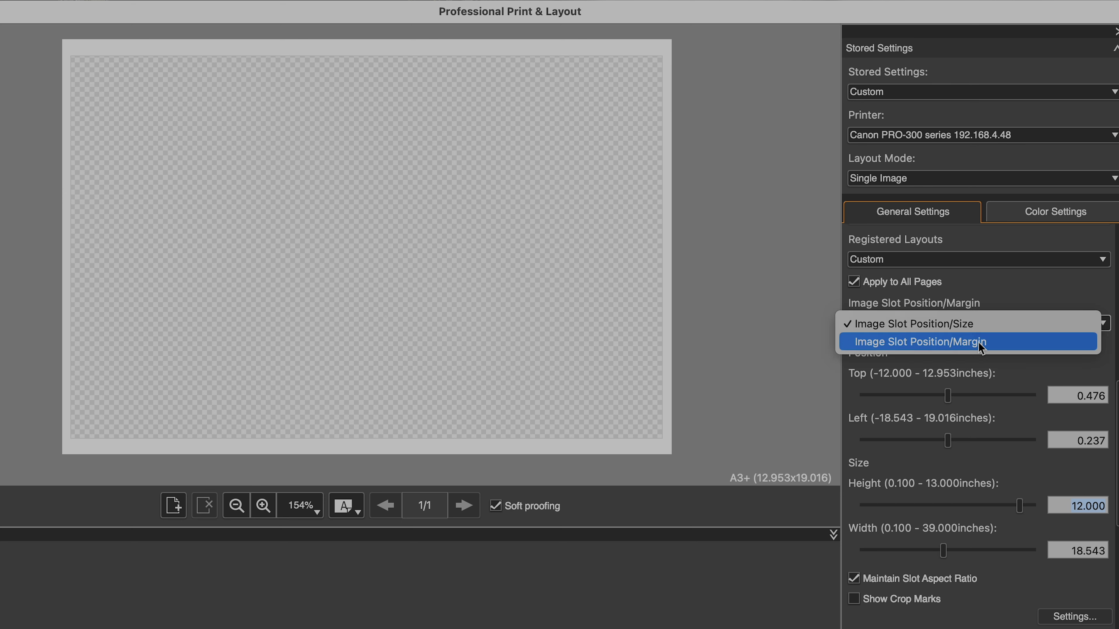
left_click(984, 342)
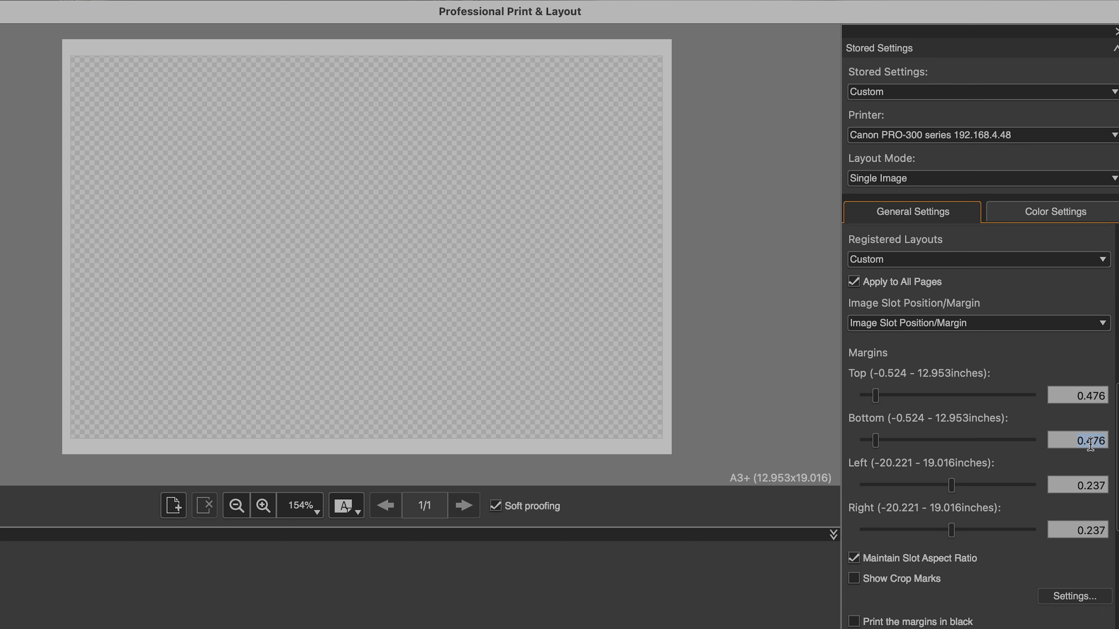
type("0.5")
key("Return")
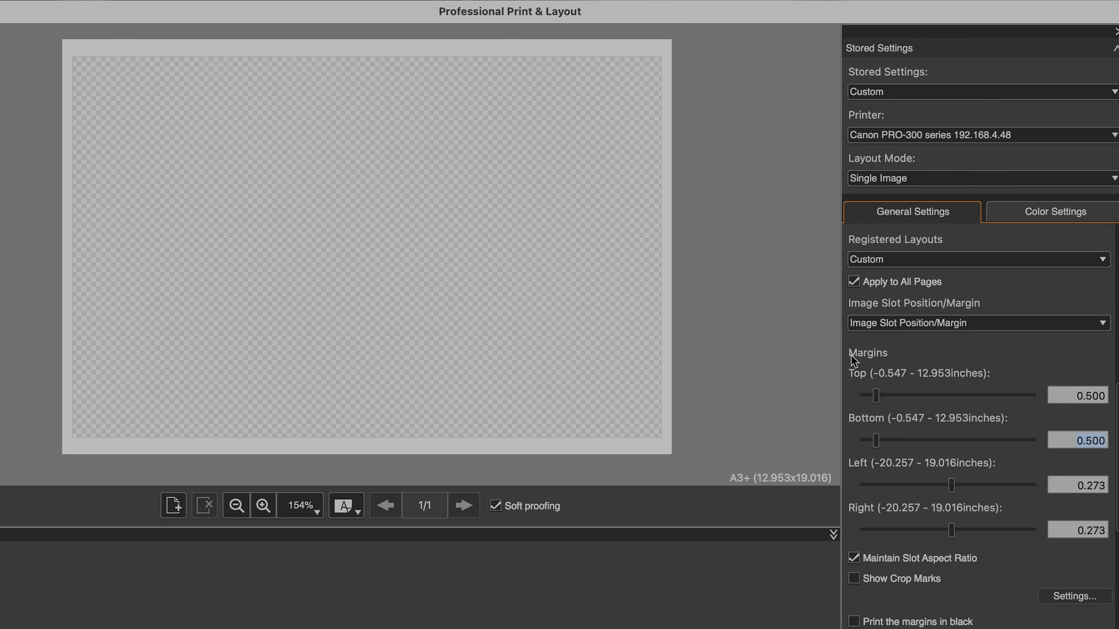
left_click_drag(953, 489, 963, 487)
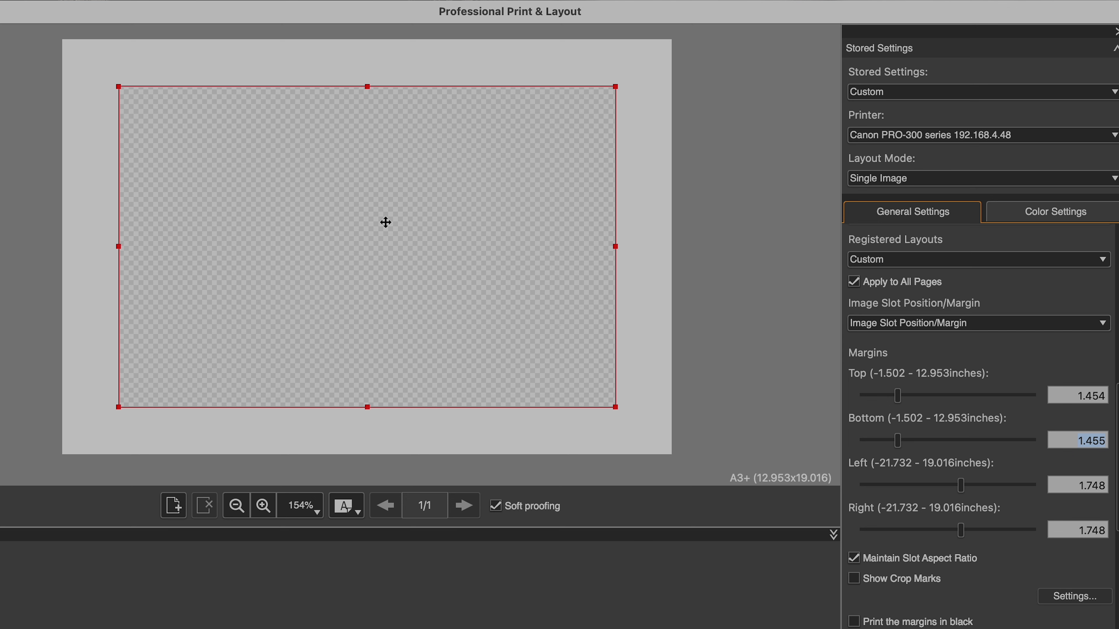
- Define a custom 12x18 slot size (width 12, height 18 inches) and resize the slot to it
left_click(377, 233)
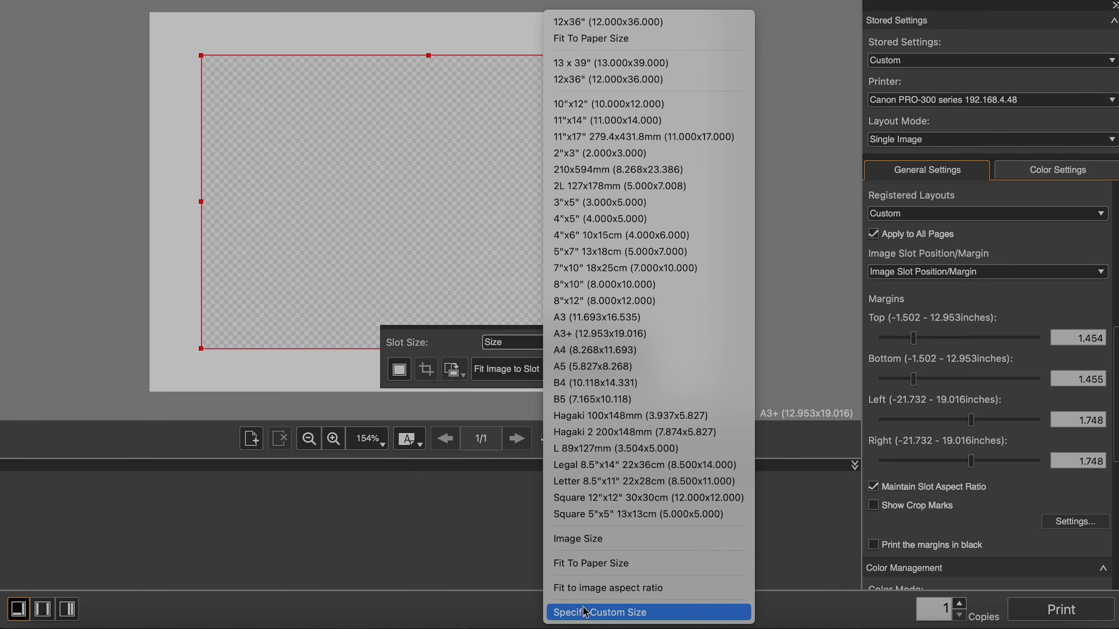
left_click(585, 617)
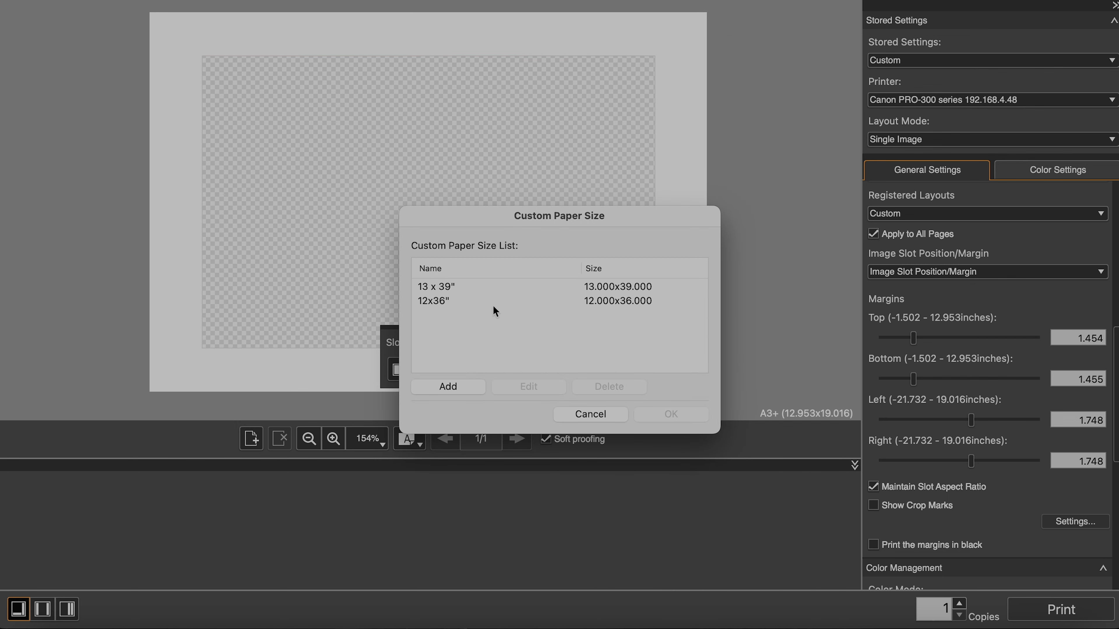
left_click(440, 388)
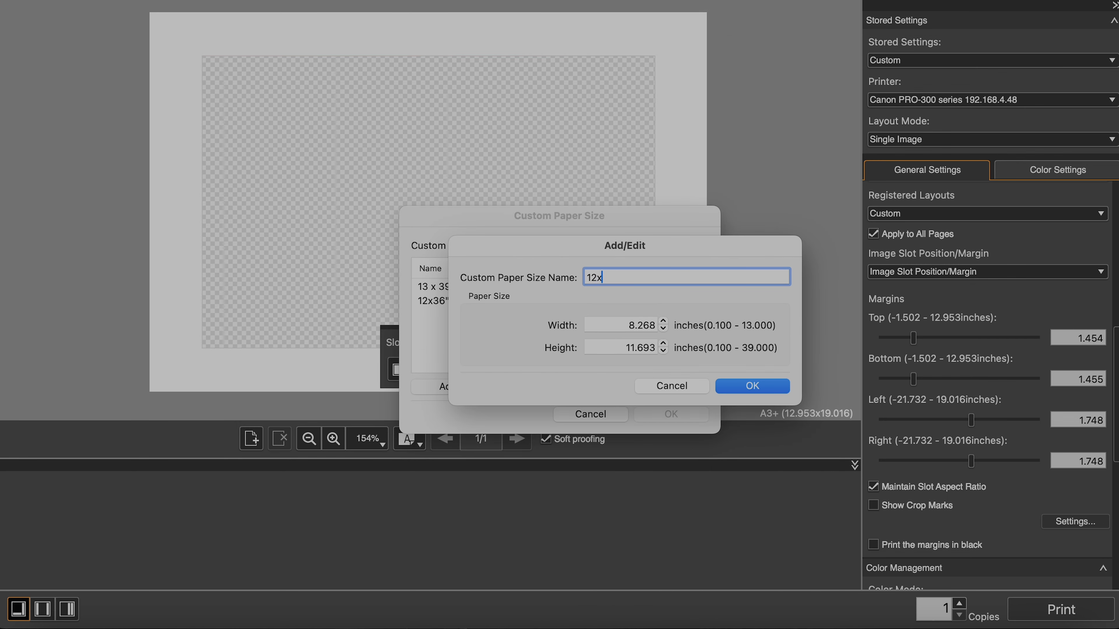
left_click(645, 321)
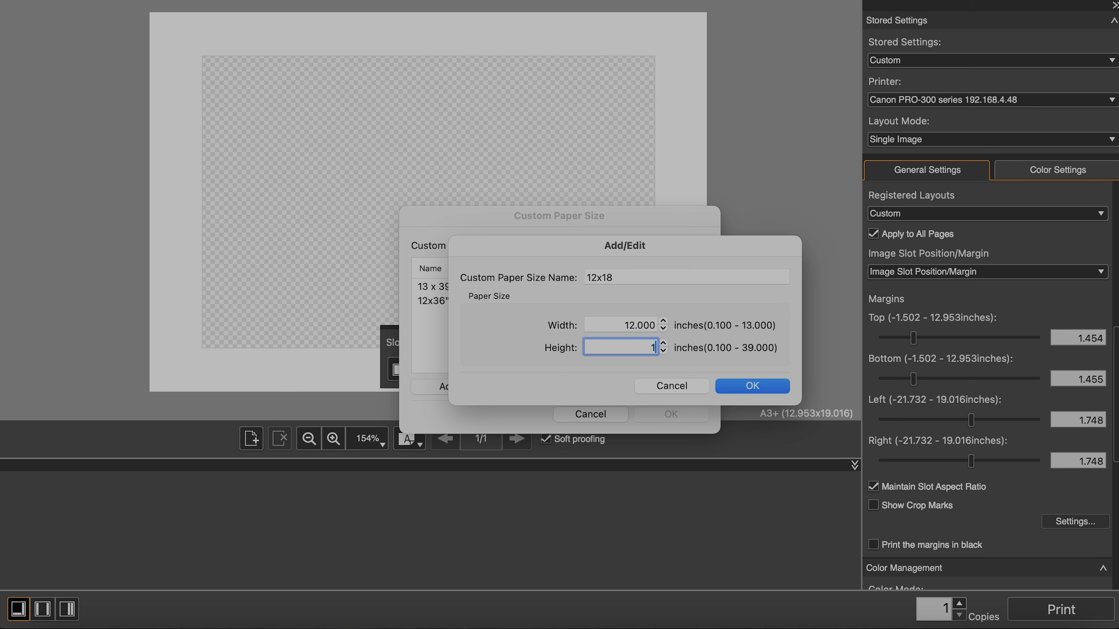
key("Return")
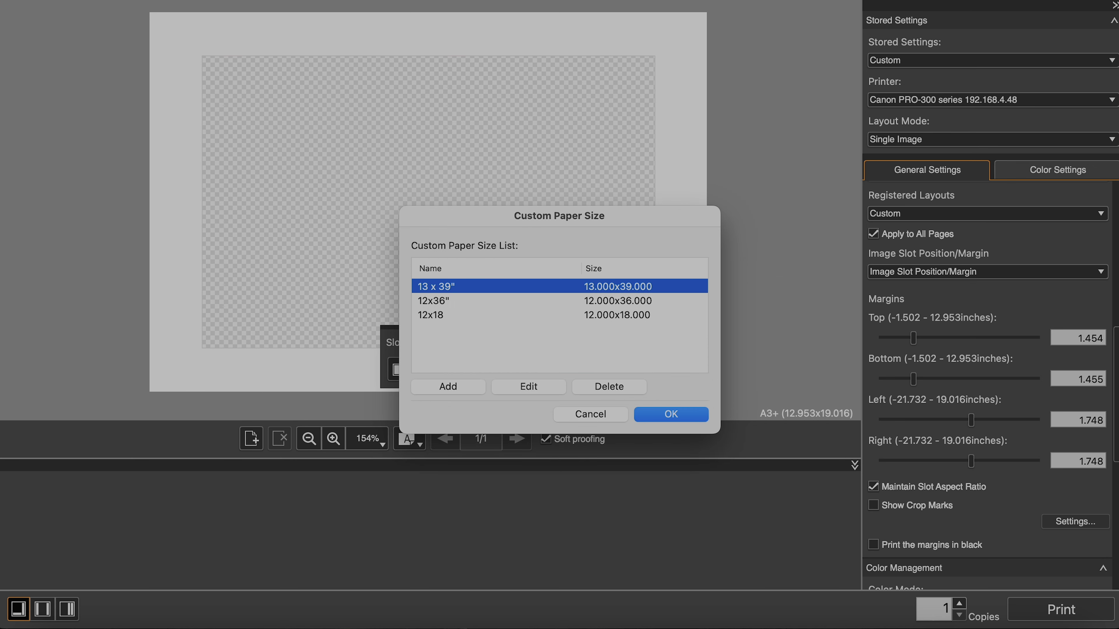
left_click(660, 414)
left_click(521, 342)
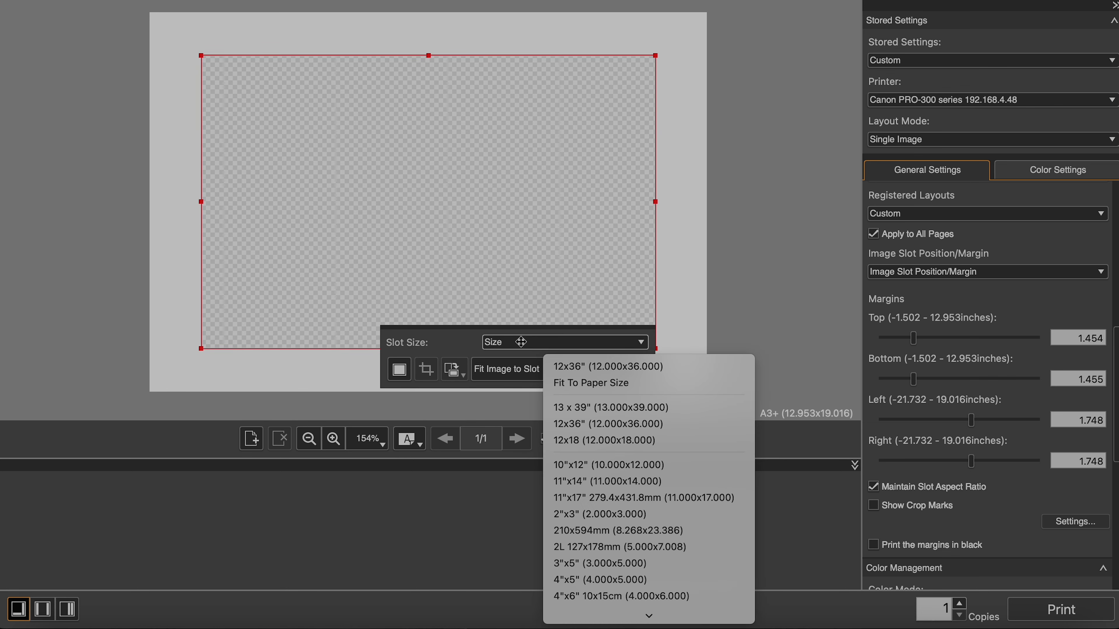
left_click(608, 440)
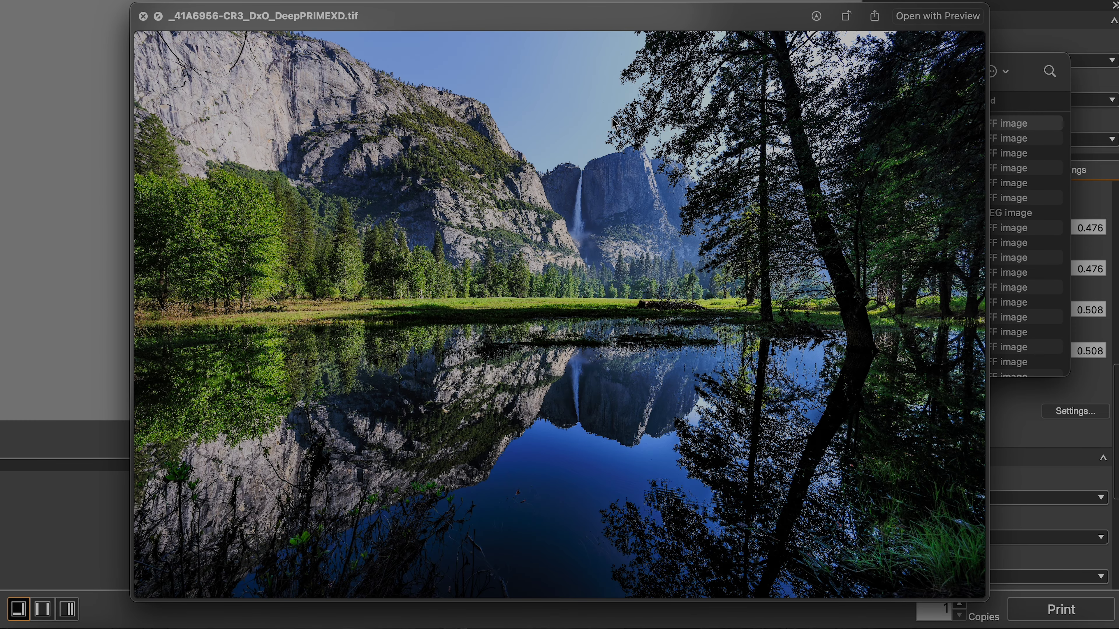
key("space")
- Preview the Yosemite valley reflection TIFF and drop it into the 12x18 image slot on the A3+ page
left_click_drag(615, 124, 282, 183)
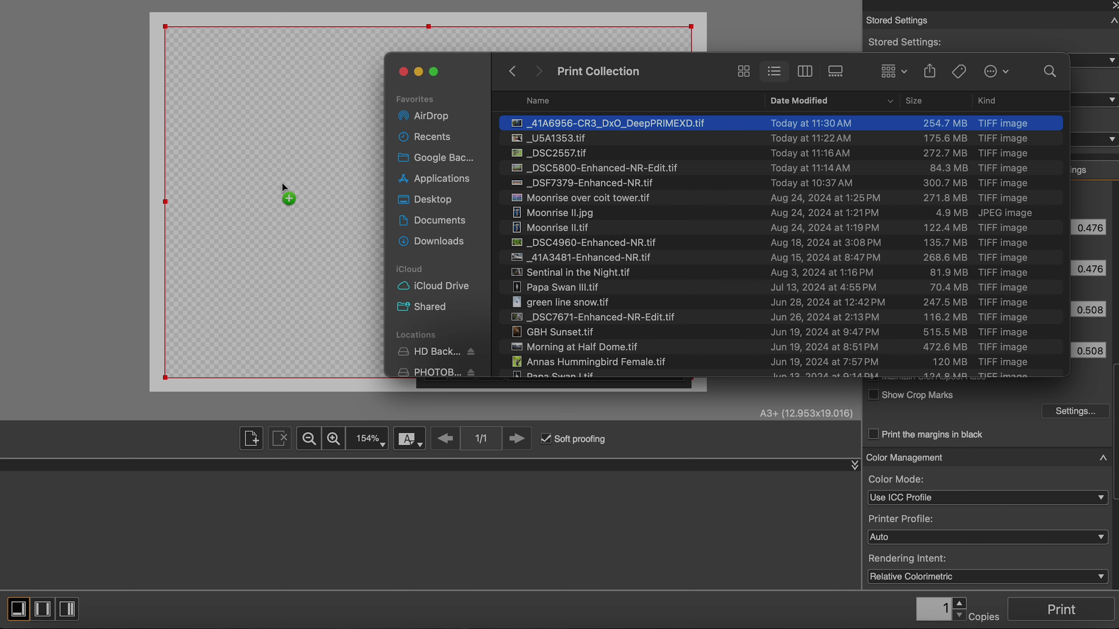
left_click(95, 226)
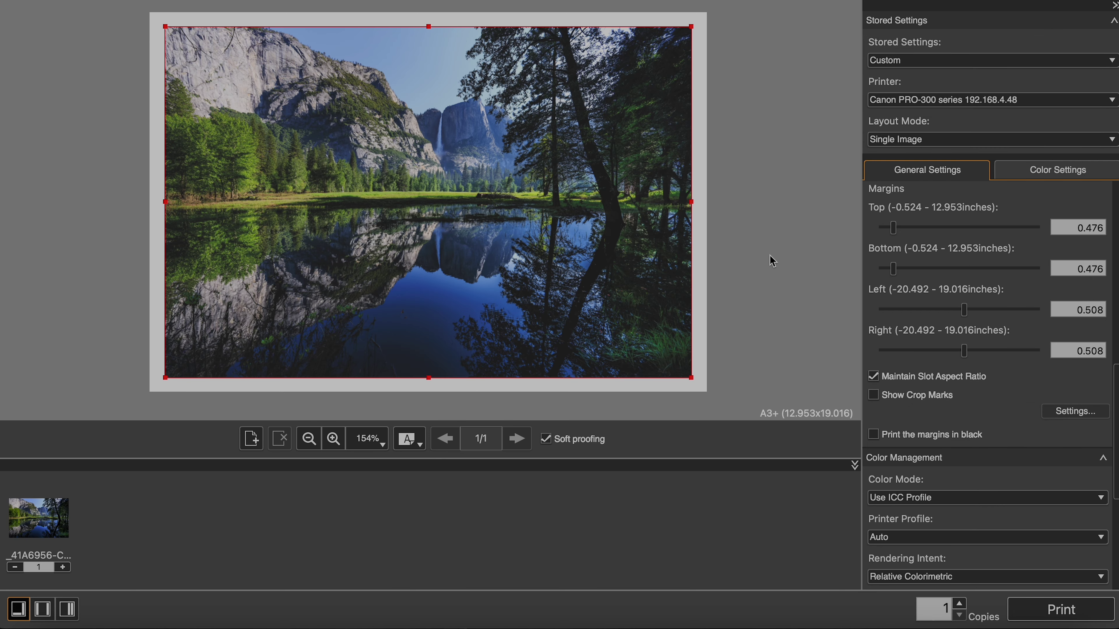
left_click(721, 313)
- Compare the preview with soft proofing off and on, leaving soft proofing on
left_click(584, 441)
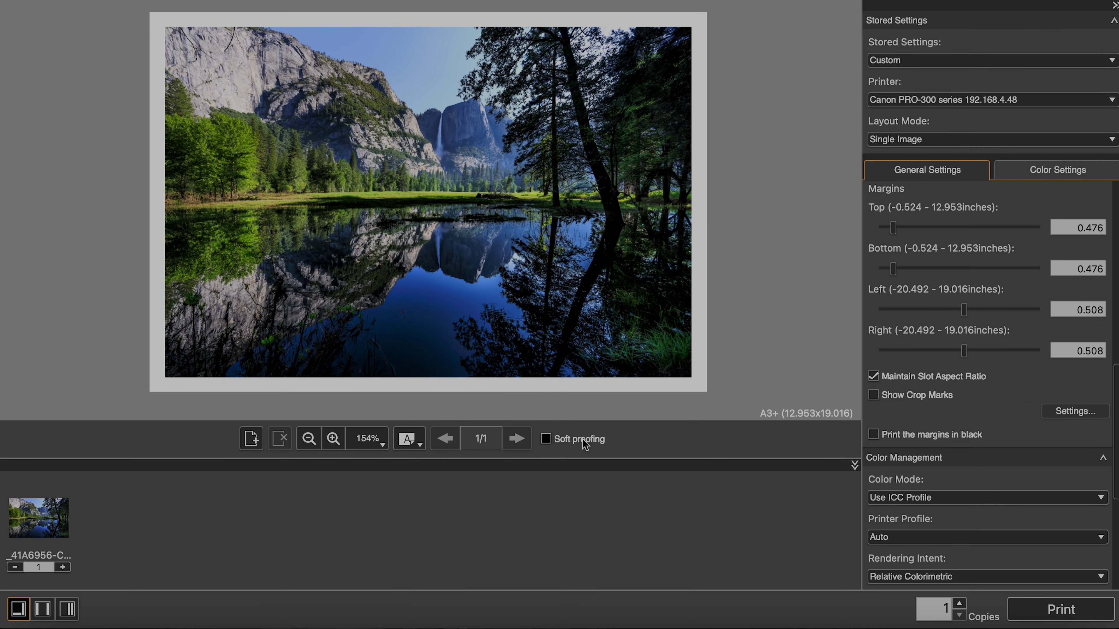
left_click(584, 441)
left_click(582, 440)
left_click(583, 440)
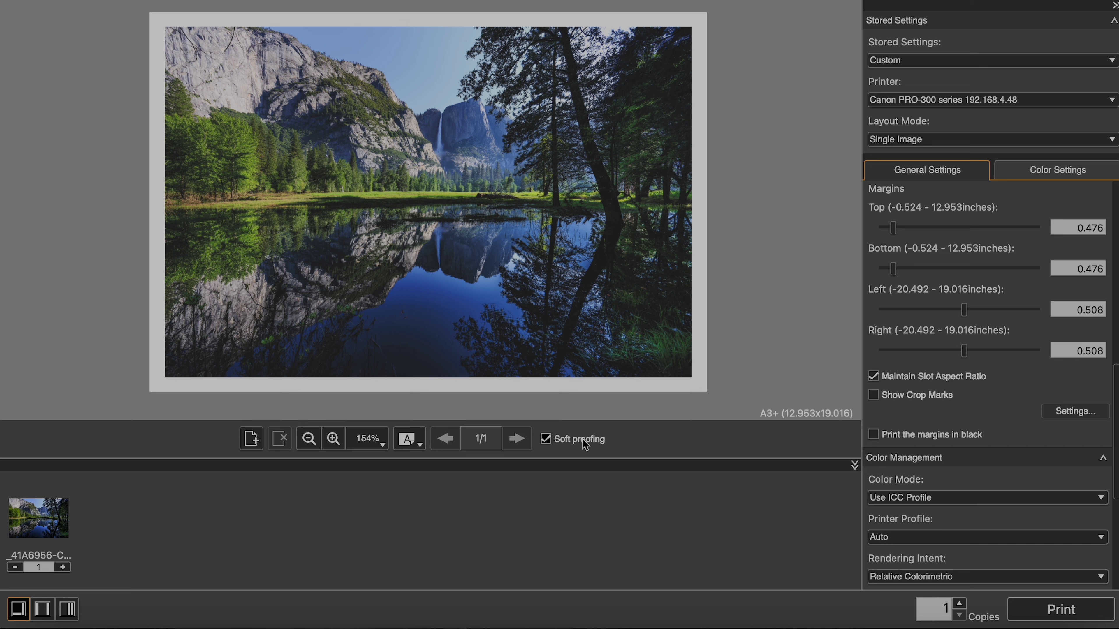
left_click(582, 440)
left_click(582, 440)
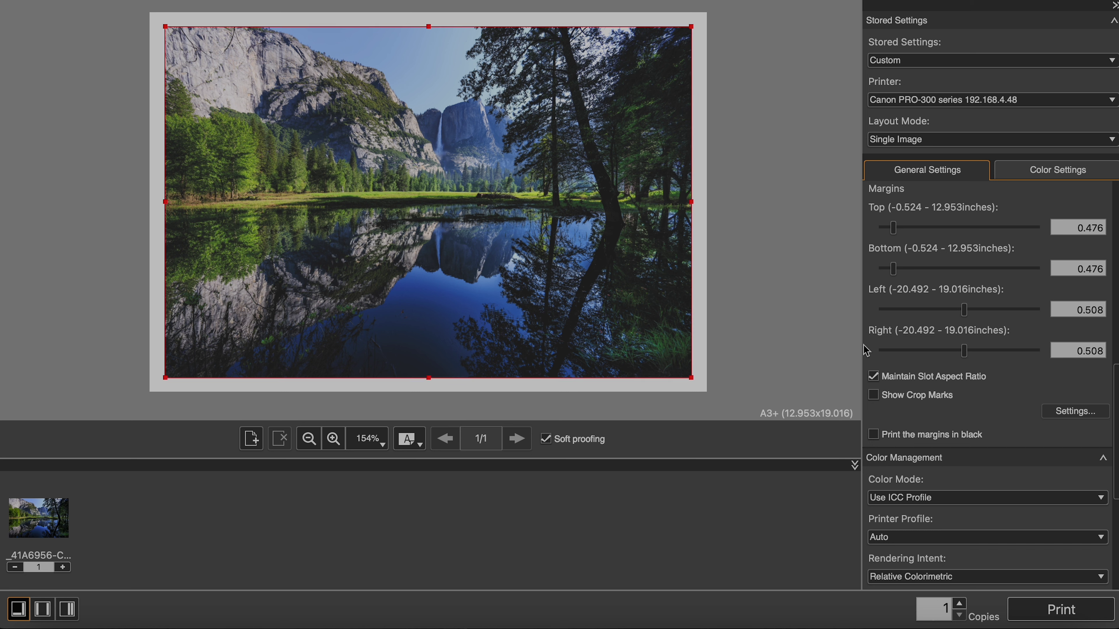
scroll(971, 496, "up", 10)
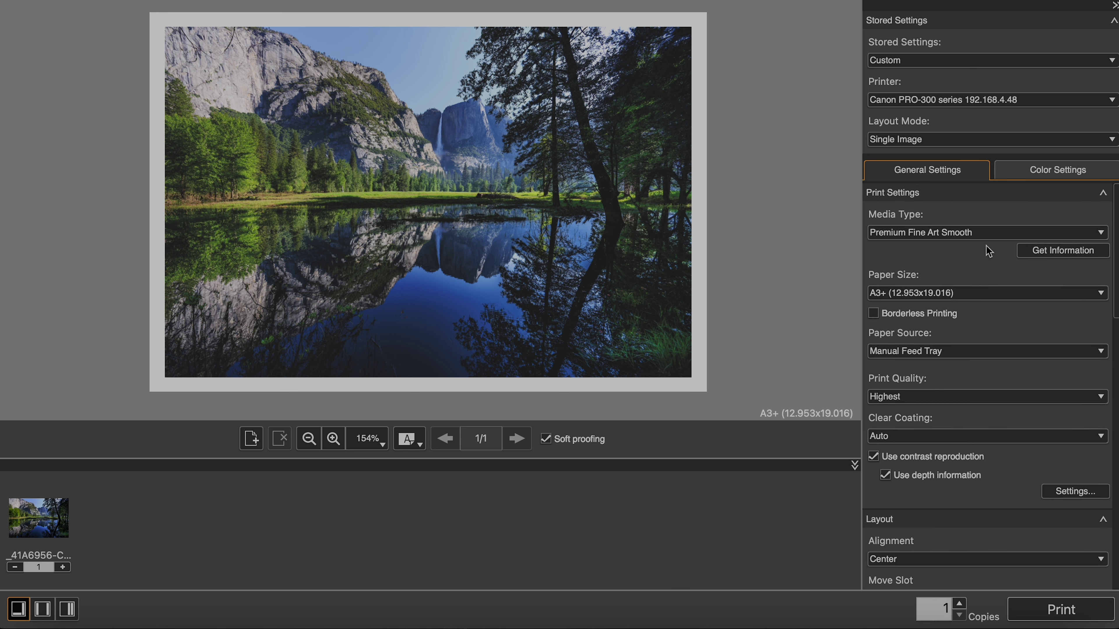
- Keep Premium Fine Art Smooth as the media type and review the neutral colour adjustment settings
left_click(981, 232)
left_click(810, 270)
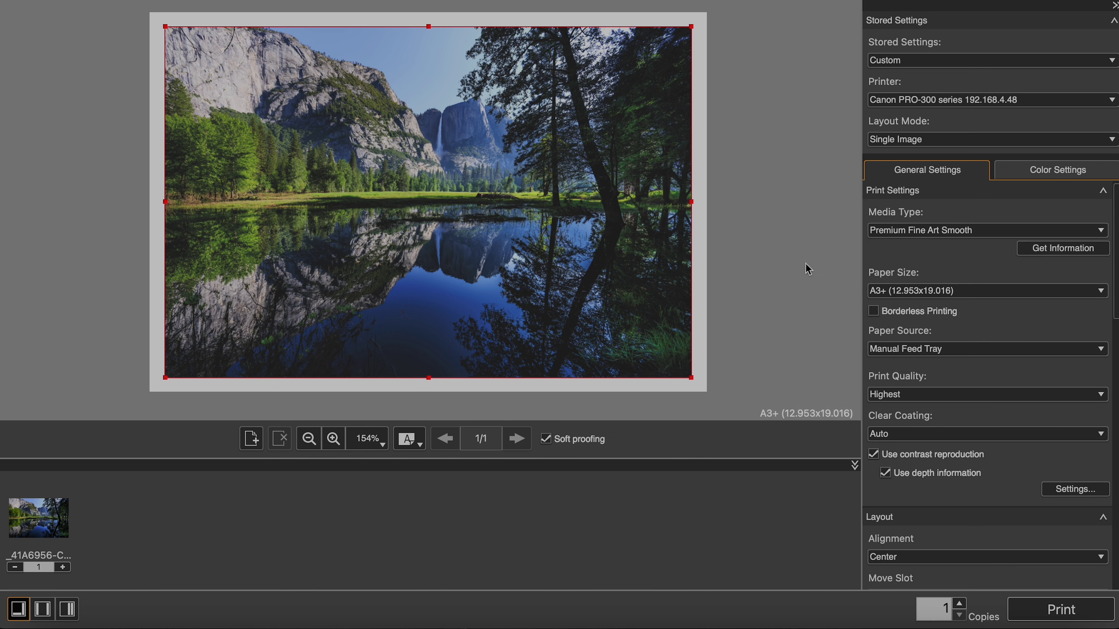
left_click(1086, 168)
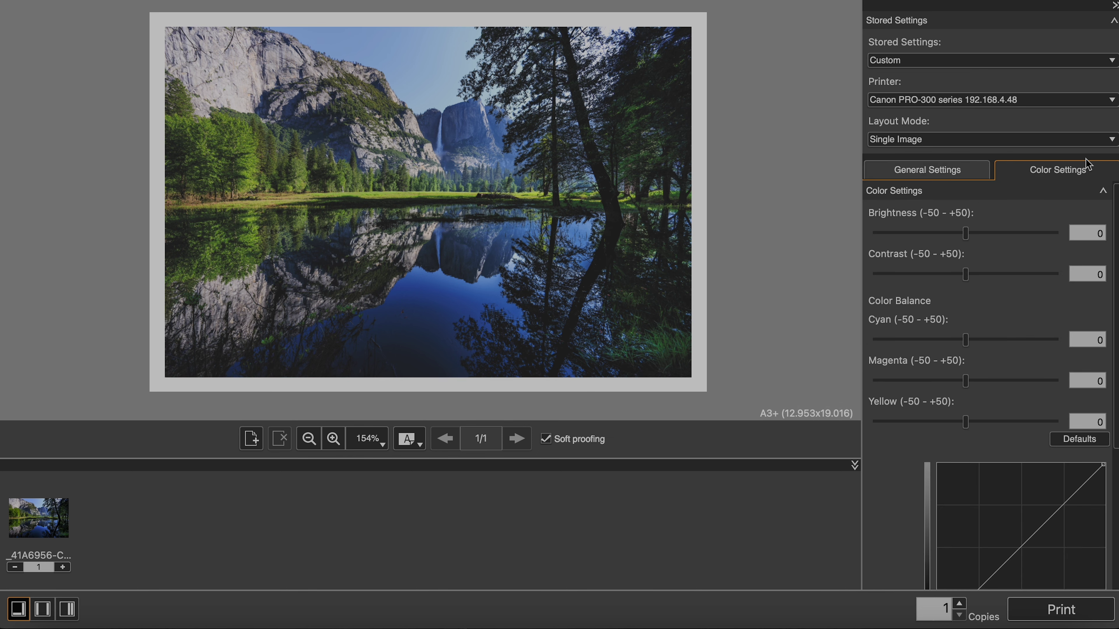
left_click(939, 175)
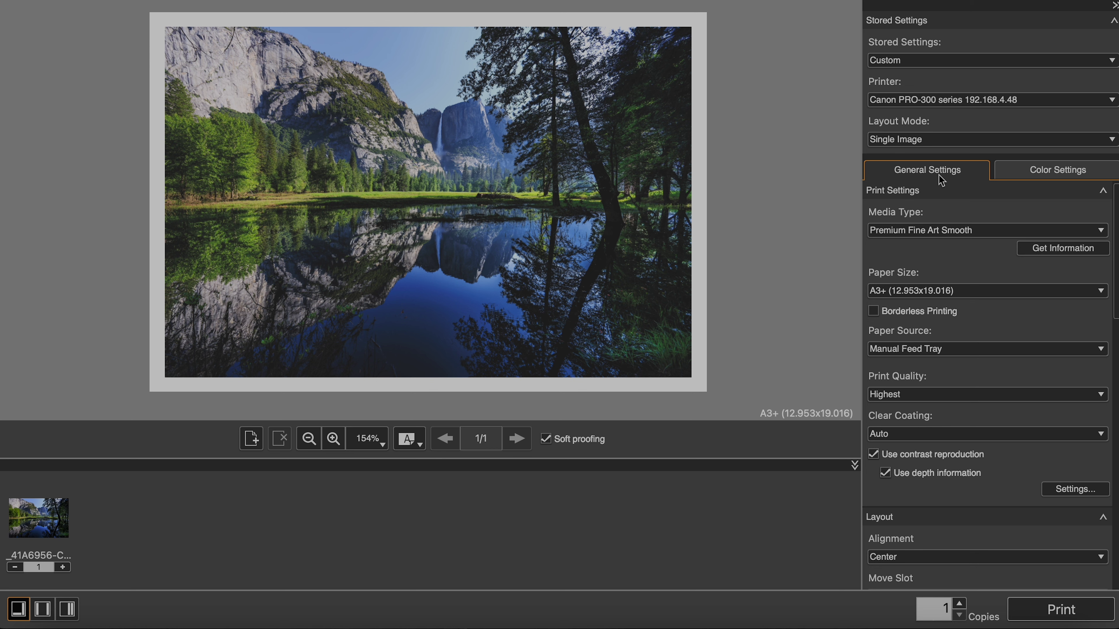
left_click(1024, 176)
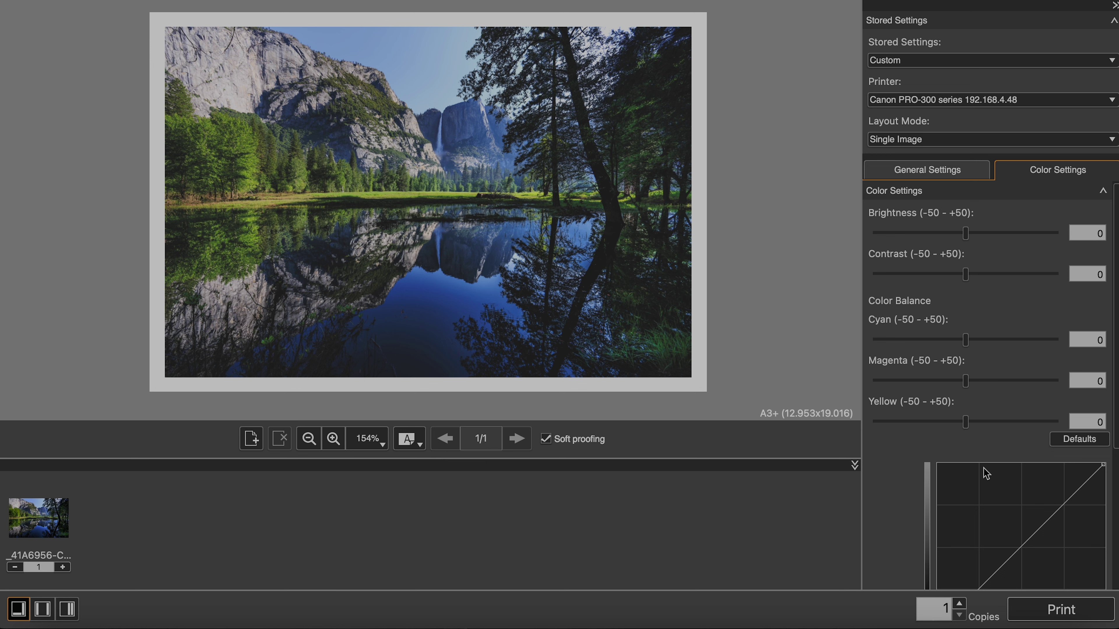
scroll(983, 468, "down", 4)
scroll(1036, 412, "up", 4)
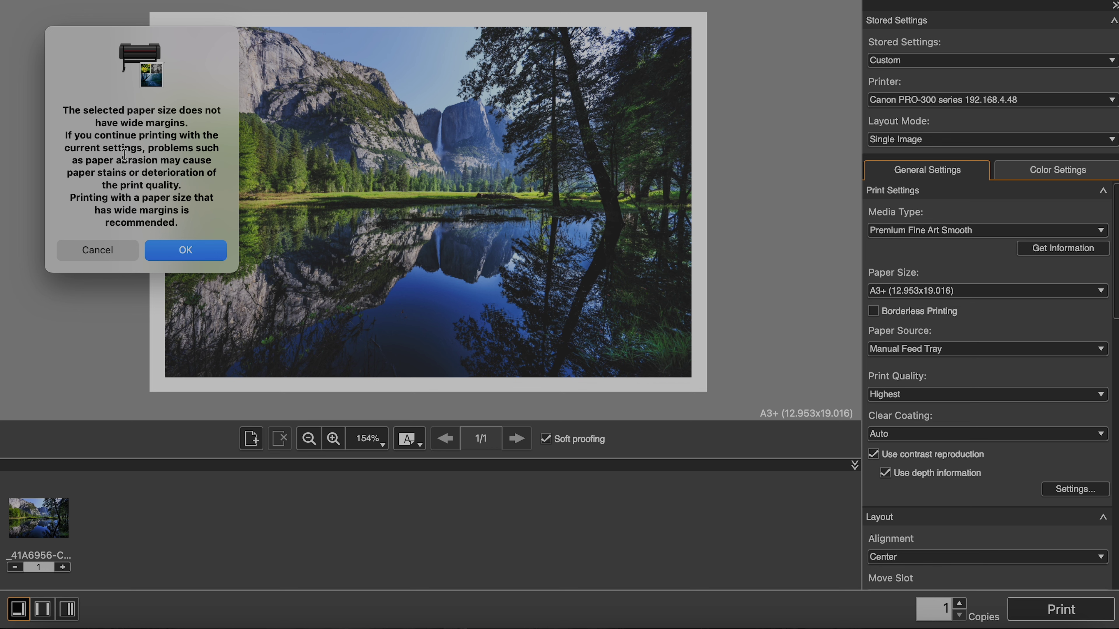
- Accept the wide-margins warning to reach the print confirmation for A3+ Premium Fine Art Smooth
left_click(194, 263)
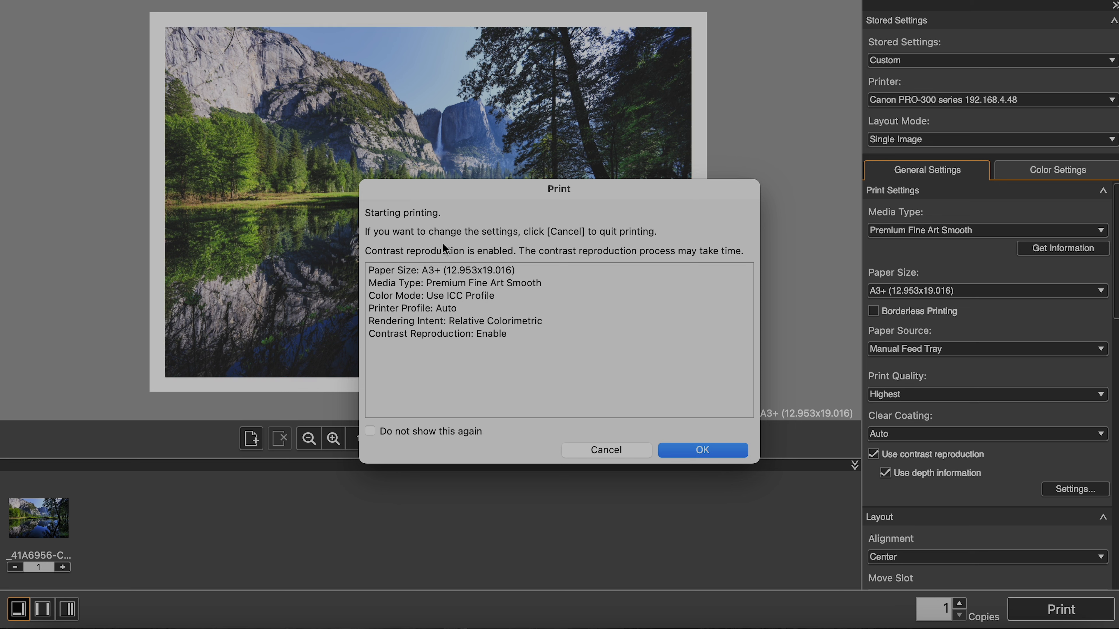